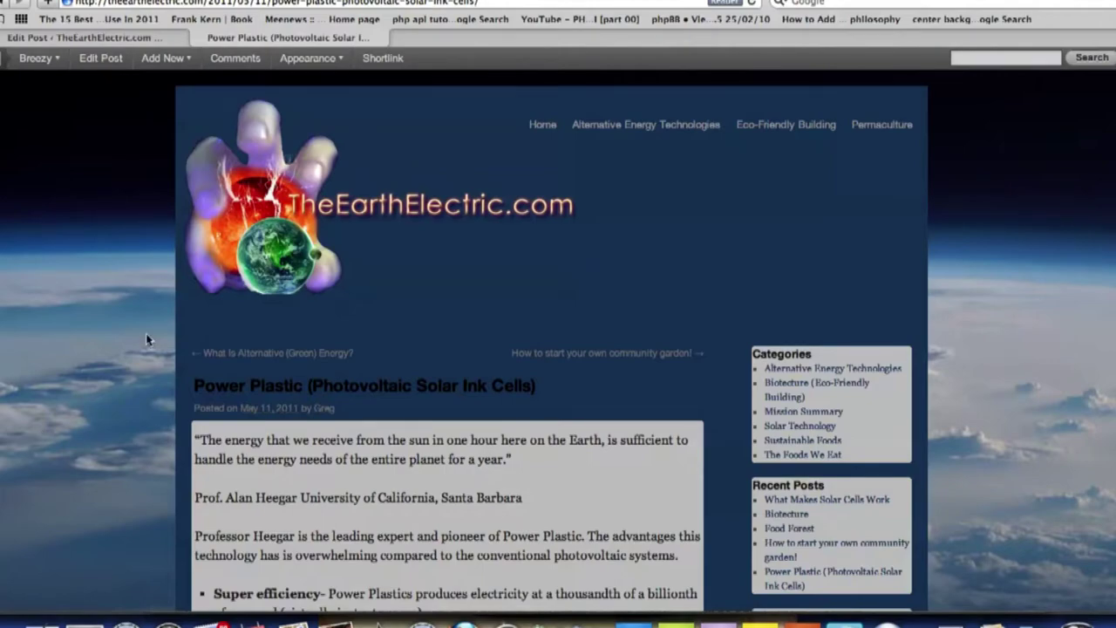
Review the two YouTube embeds on the published post, then return to editing the post
{"action": "scroll", "coordinate": [145, 339], "scroll_direction": "down", "scroll_amount": 5}
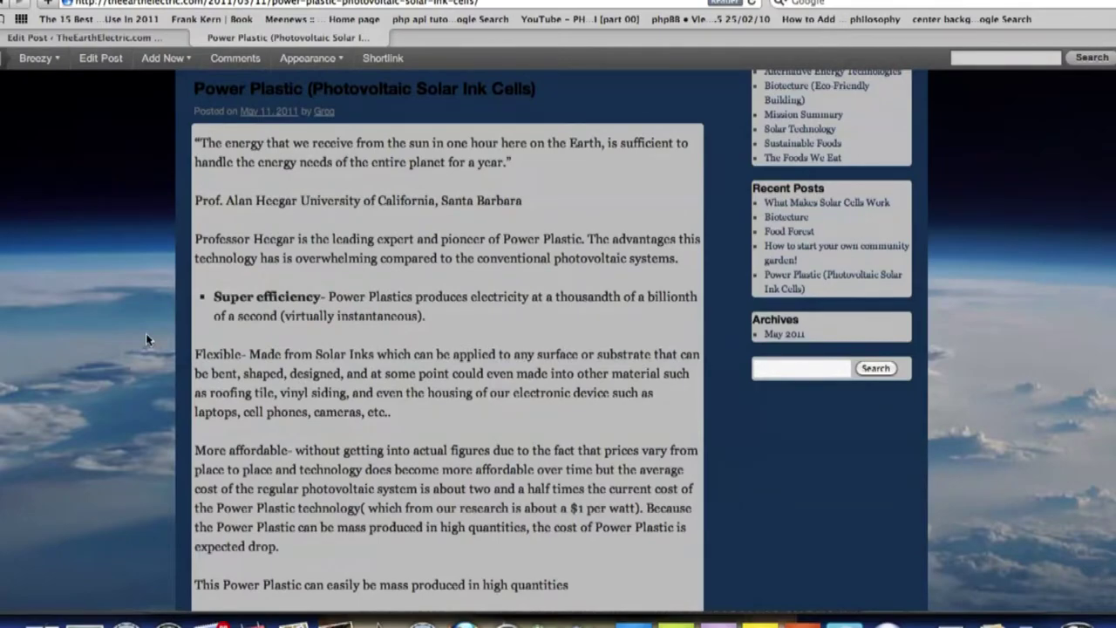
{"action": "scroll", "coordinate": [145, 339], "scroll_direction": "down", "scroll_amount": 5}
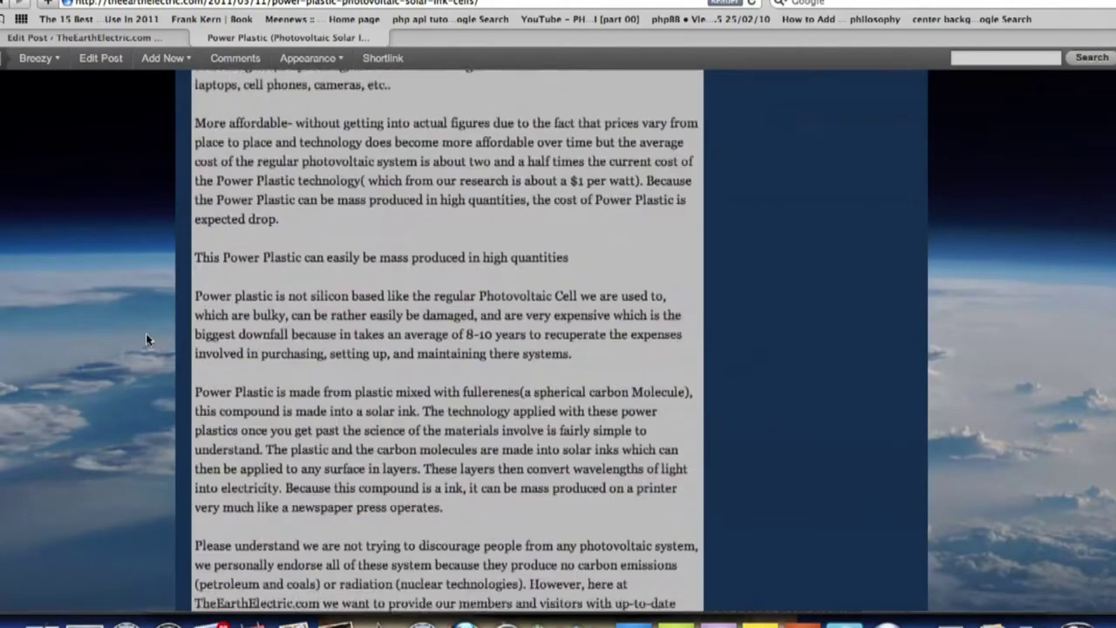
{"action": "scroll", "coordinate": [146, 339], "scroll_direction": "down", "scroll_amount": 12}
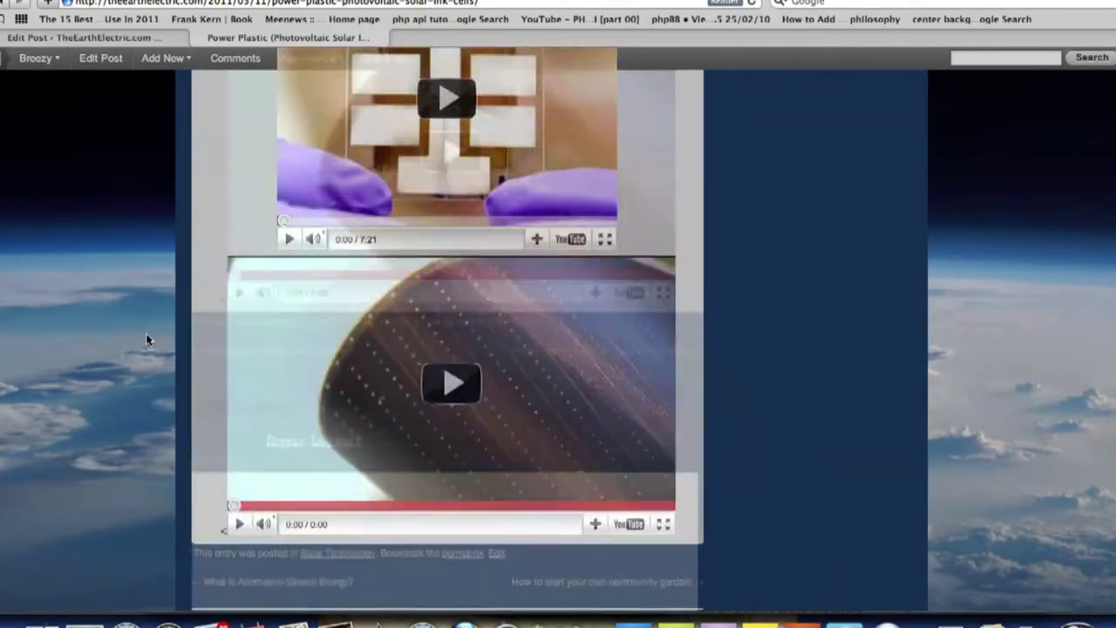
{"action": "scroll", "coordinate": [145, 339], "scroll_direction": "down", "scroll_amount": 4}
{"action": "scroll", "coordinate": [146, 339], "scroll_direction": "up", "scroll_amount": 7}
{"action": "scroll", "coordinate": [147, 335], "scroll_direction": "up", "scroll_amount": 15}
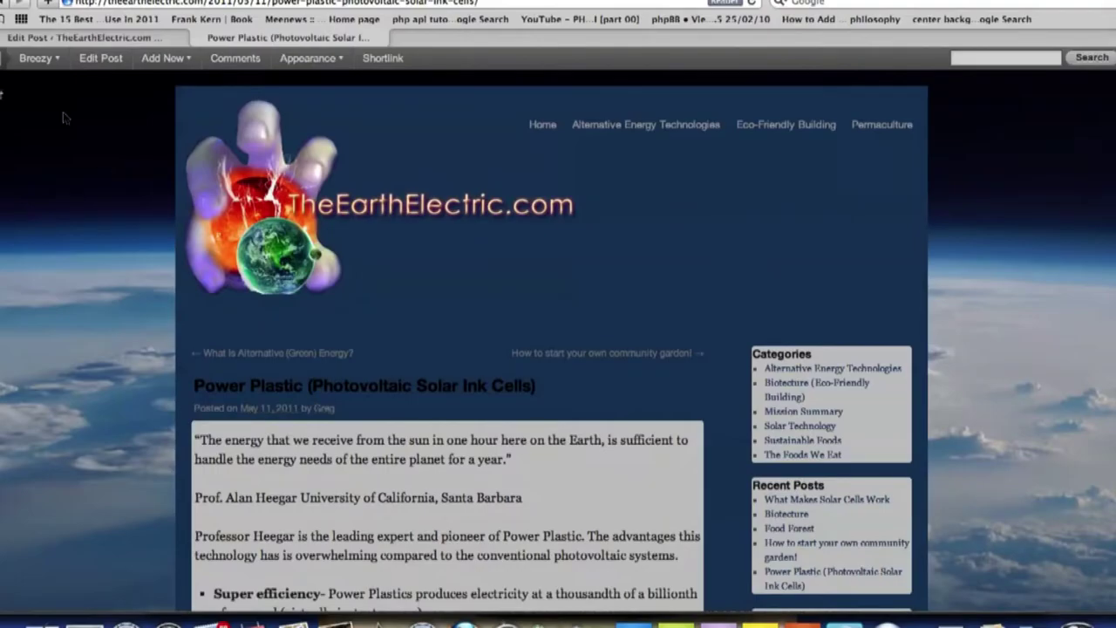
{"action": "left_click", "coordinate": [78, 38]}
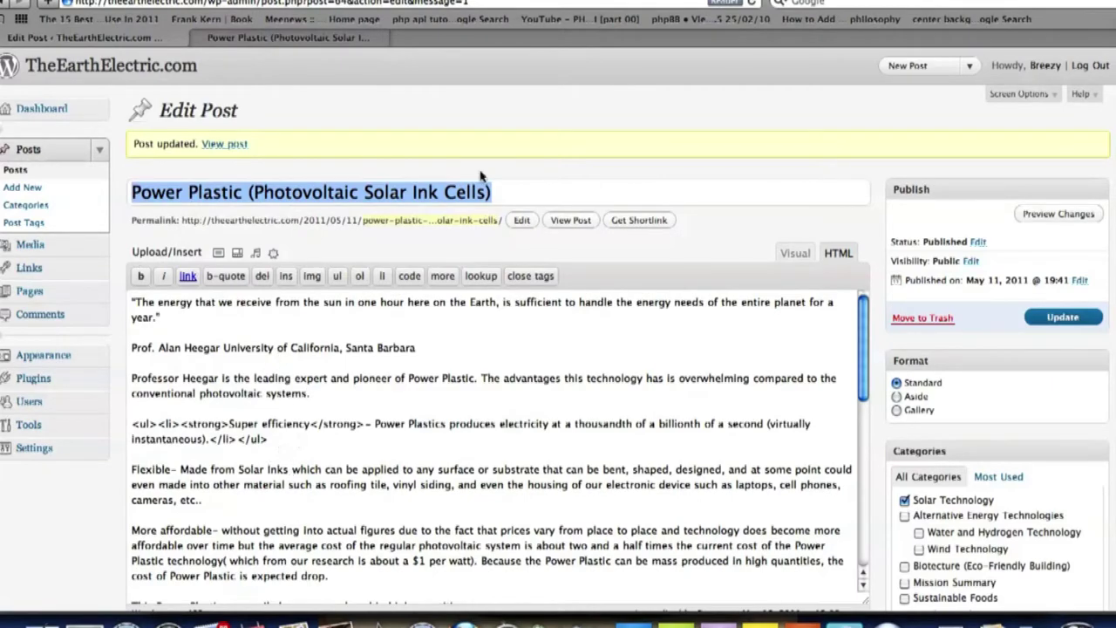
Check the live post's bullet list, then return to the post's HTML editor
{"action": "left_click", "coordinate": [204, 38]}
{"action": "scroll", "coordinate": [279, 452], "scroll_direction": "down", "scroll_amount": 5}
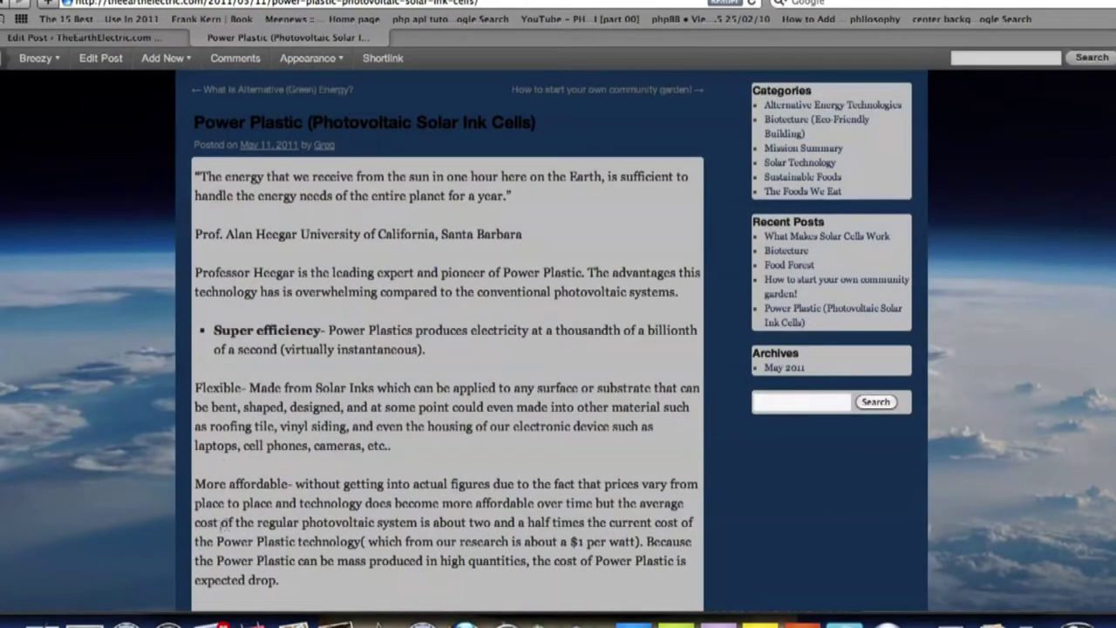
{"action": "left_click", "coordinate": [126, 39]}
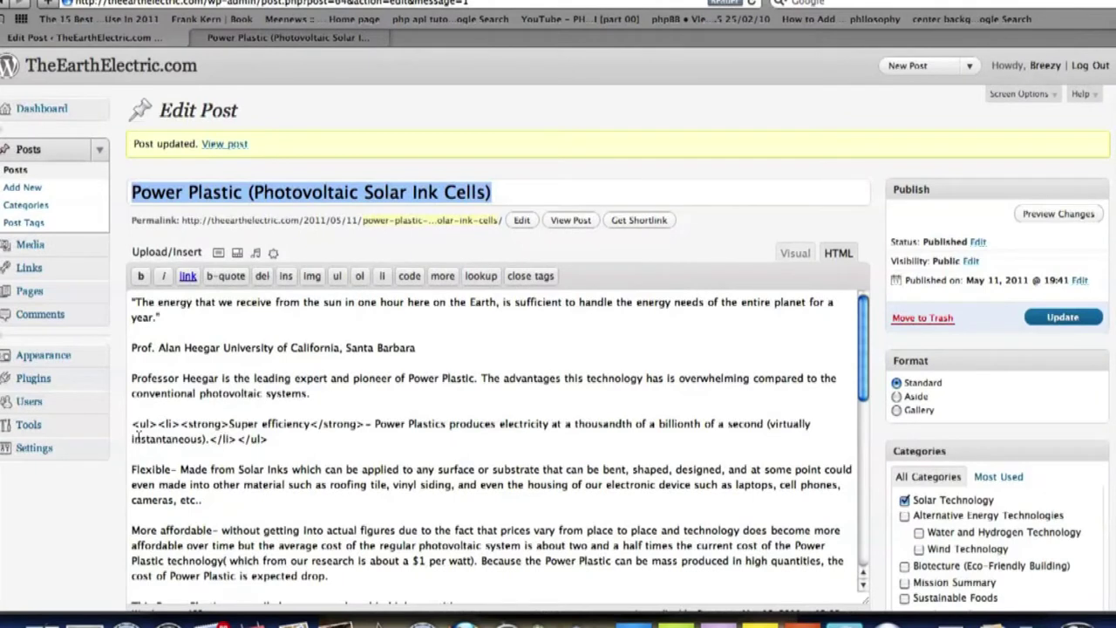
Highlight the <ul><li>, </li></ul> and <strong> tags around 'Super efficiency', then show Visual mode
{"action": "left_click_drag", "start_coordinate": [132, 424], "coordinate": [179, 425]}
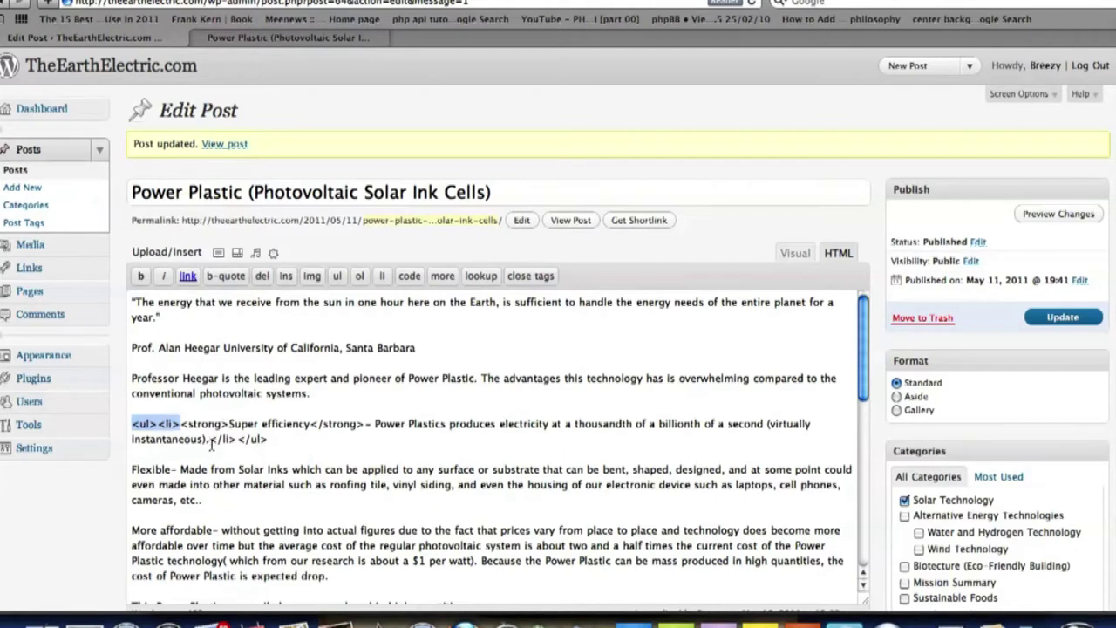
{"action": "left_click_drag", "start_coordinate": [210, 441], "coordinate": [269, 441]}
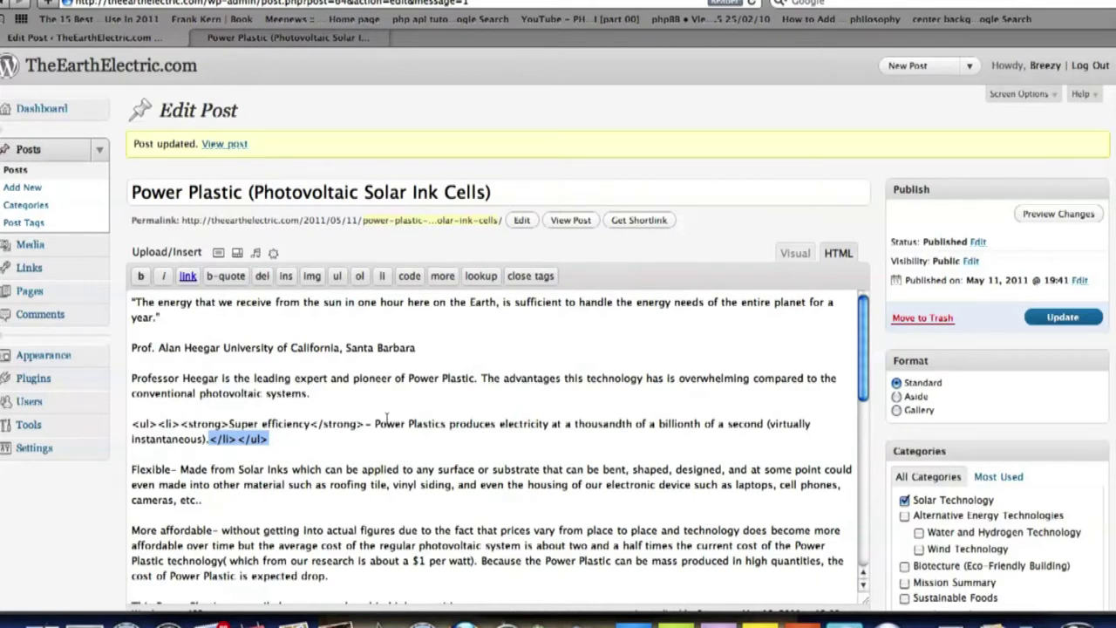
{"action": "left_click", "coordinate": [224, 416]}
{"action": "left_click_drag", "start_coordinate": [228, 424], "coordinate": [312, 429]}
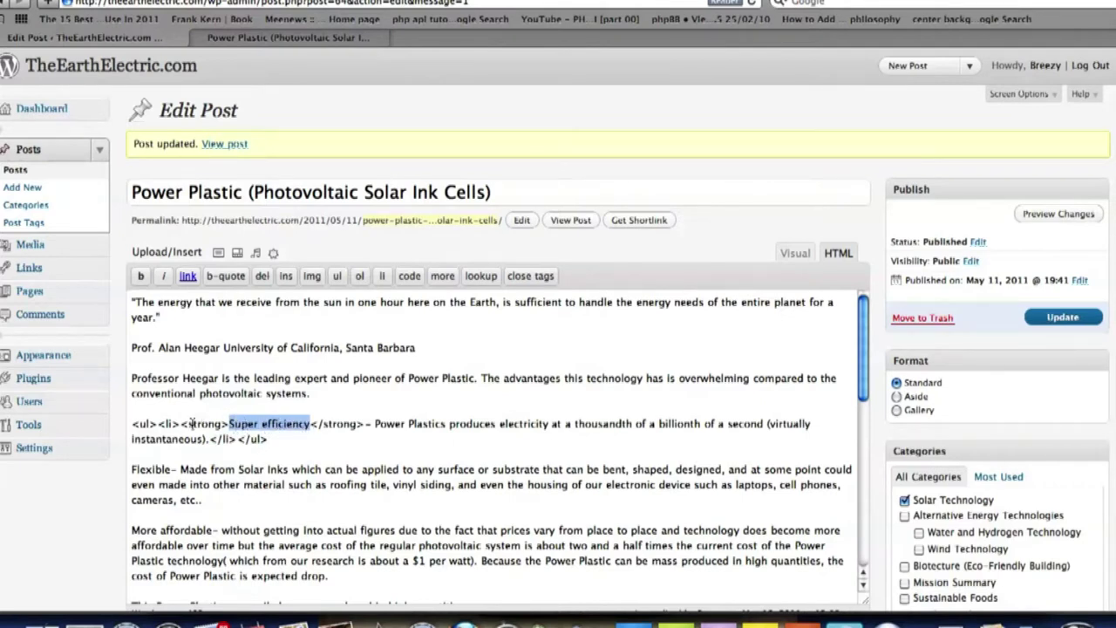
{"action": "left_click_drag", "start_coordinate": [188, 423], "coordinate": [225, 425]}
{"action": "left_click_drag", "start_coordinate": [318, 424], "coordinate": [361, 424]}
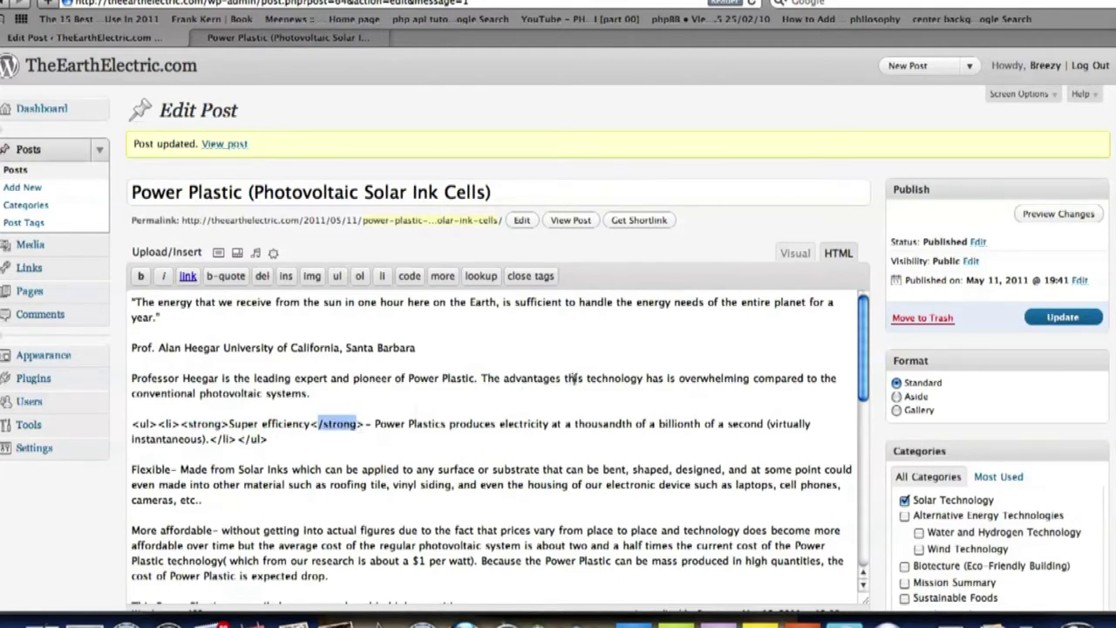
{"action": "left_click", "coordinate": [793, 252]}
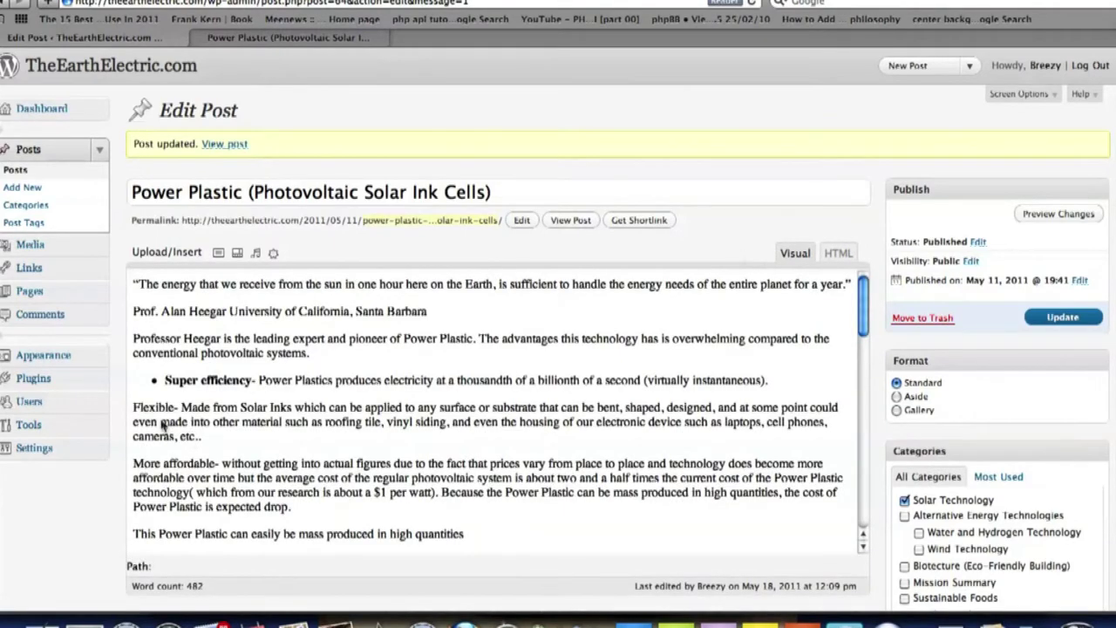
Bold 'Flexible' and turn its paragraph into a bullet item
{"action": "scroll", "coordinate": [222, 443], "scroll_direction": "down", "scroll_amount": 3}
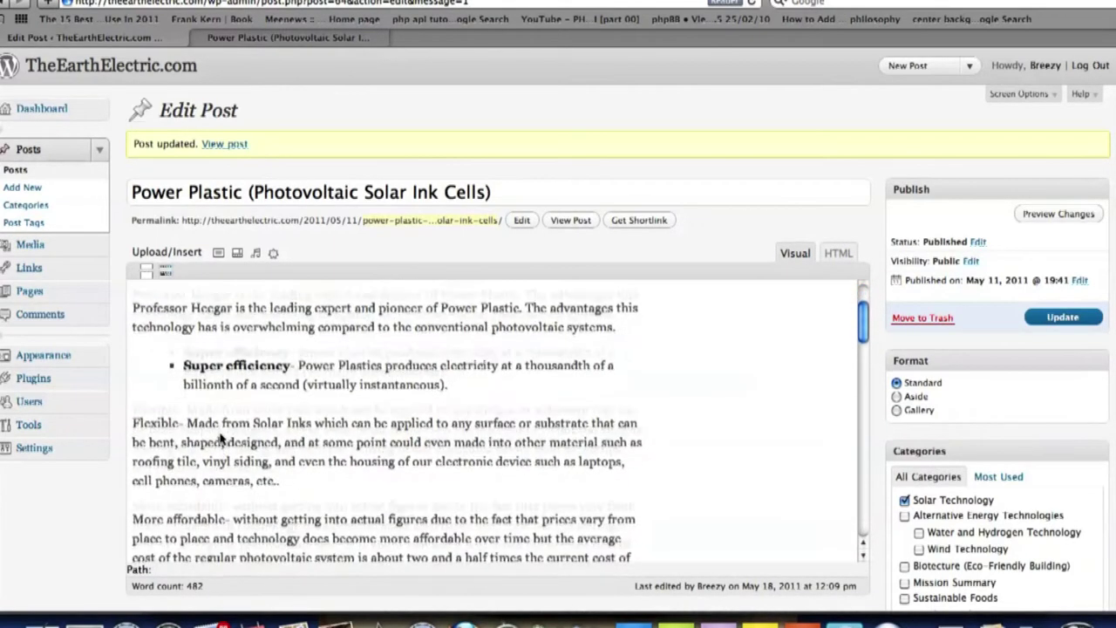
{"action": "left_click_drag", "start_coordinate": [132, 406], "coordinate": [180, 415]}
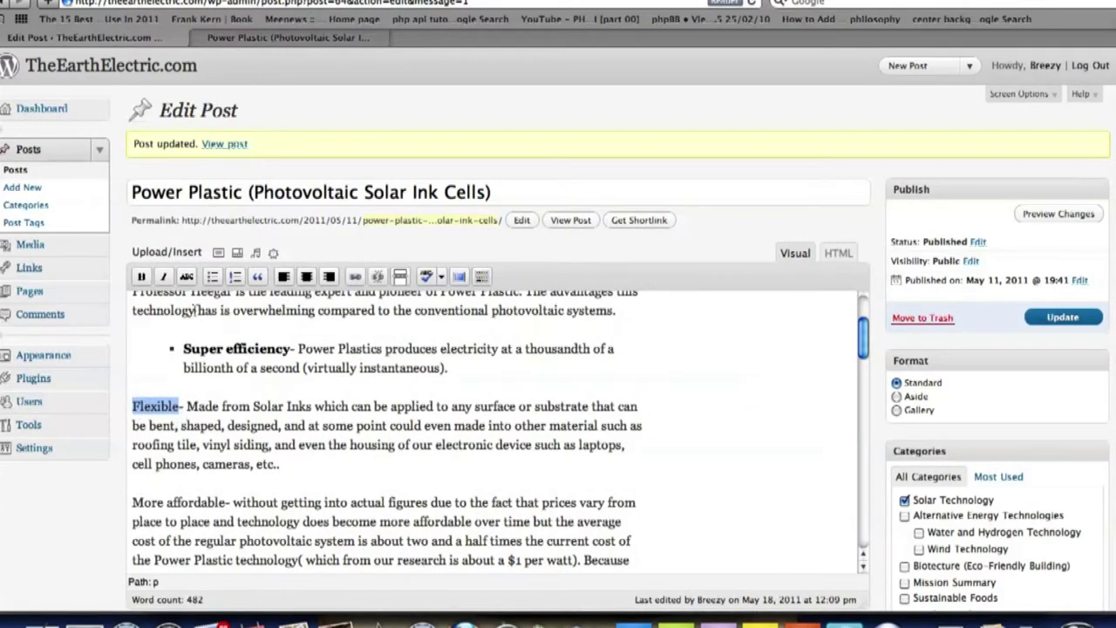
{"action": "left_click", "coordinate": [140, 278]}
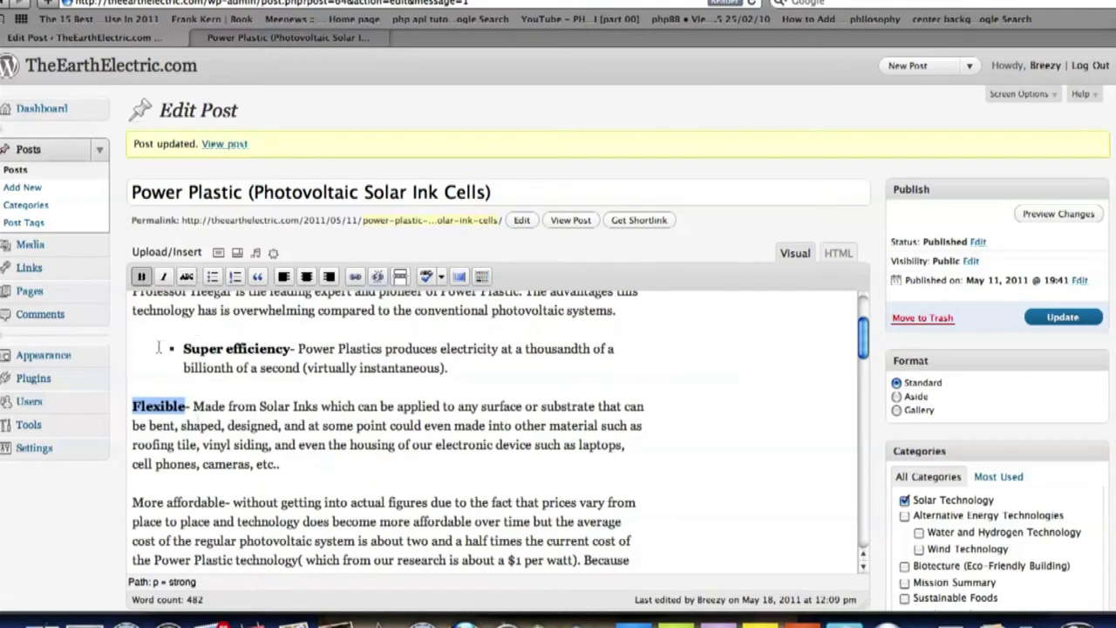
{"action": "left_click", "coordinate": [129, 428]}
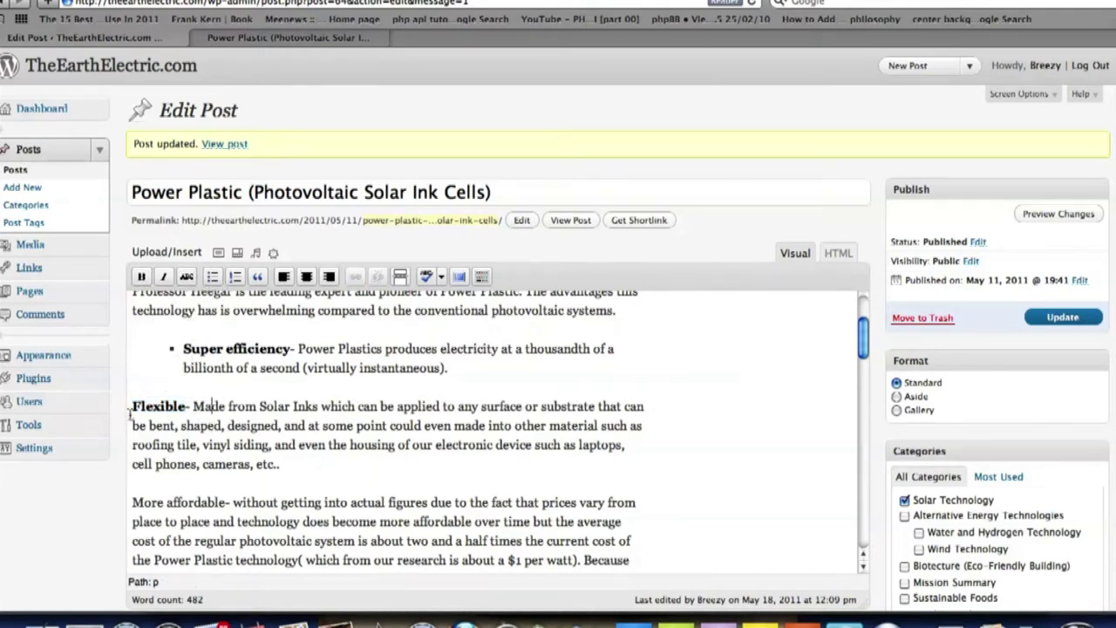
{"action": "left_click", "coordinate": [132, 407]}
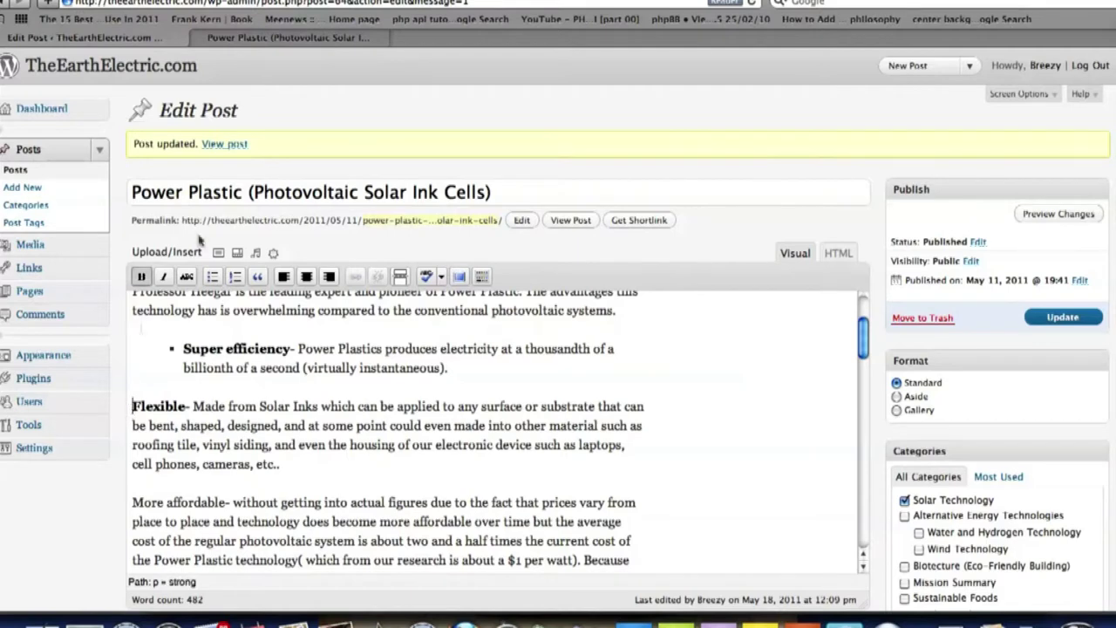
{"action": "left_click", "coordinate": [212, 277]}
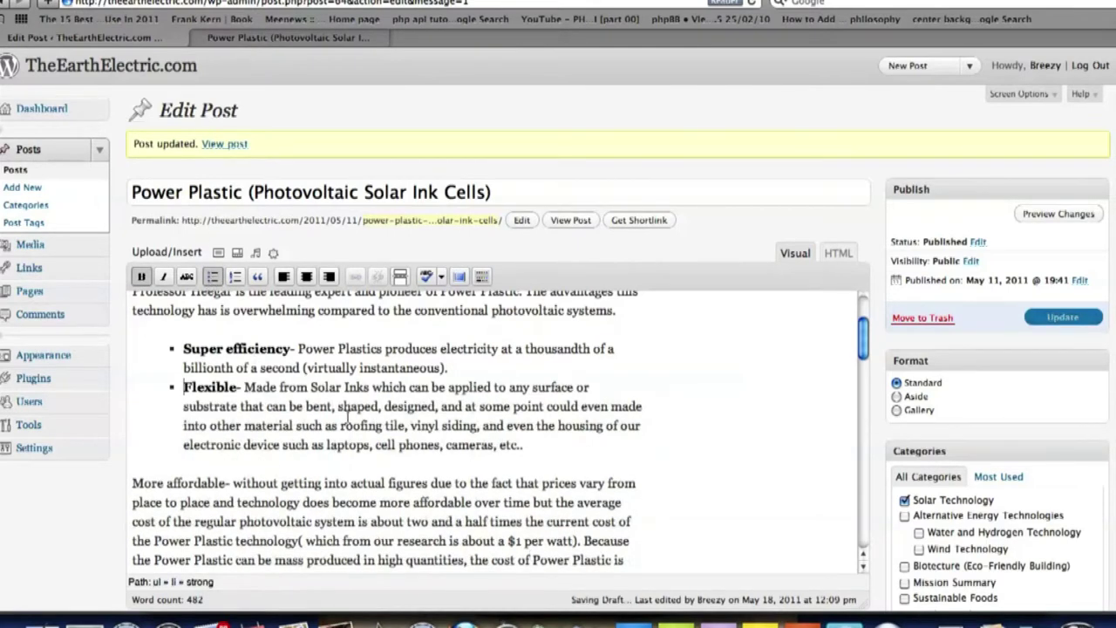
Select the words 'More affordable' in the following paragraph
{"action": "scroll", "coordinate": [253, 427], "scroll_direction": "down", "scroll_amount": 3}
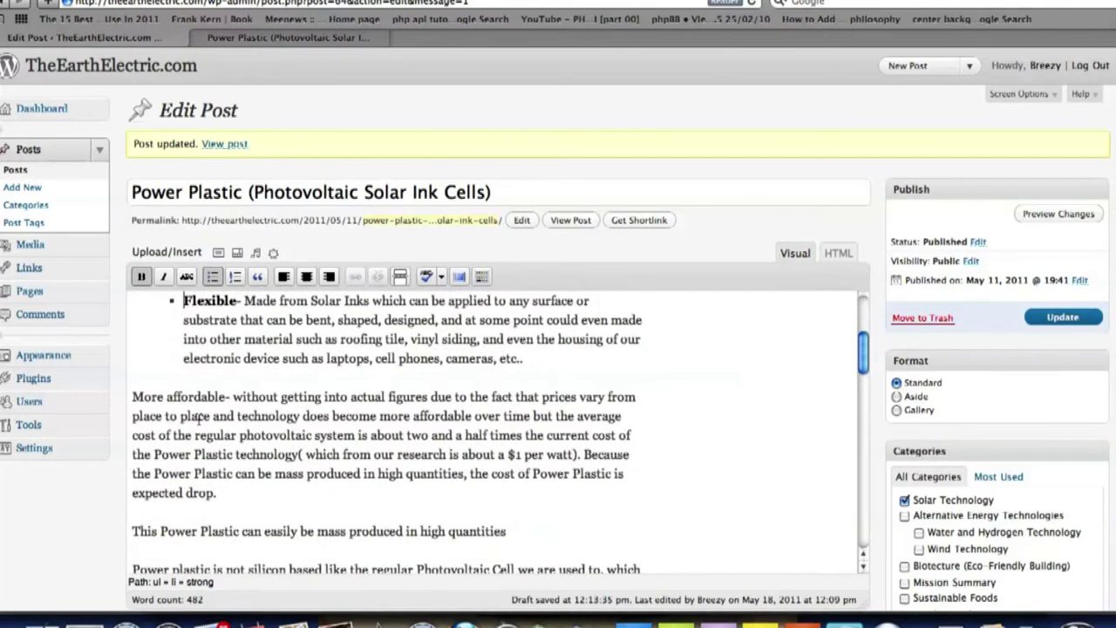
{"action": "left_click_drag", "start_coordinate": [133, 397], "coordinate": [225, 398]}
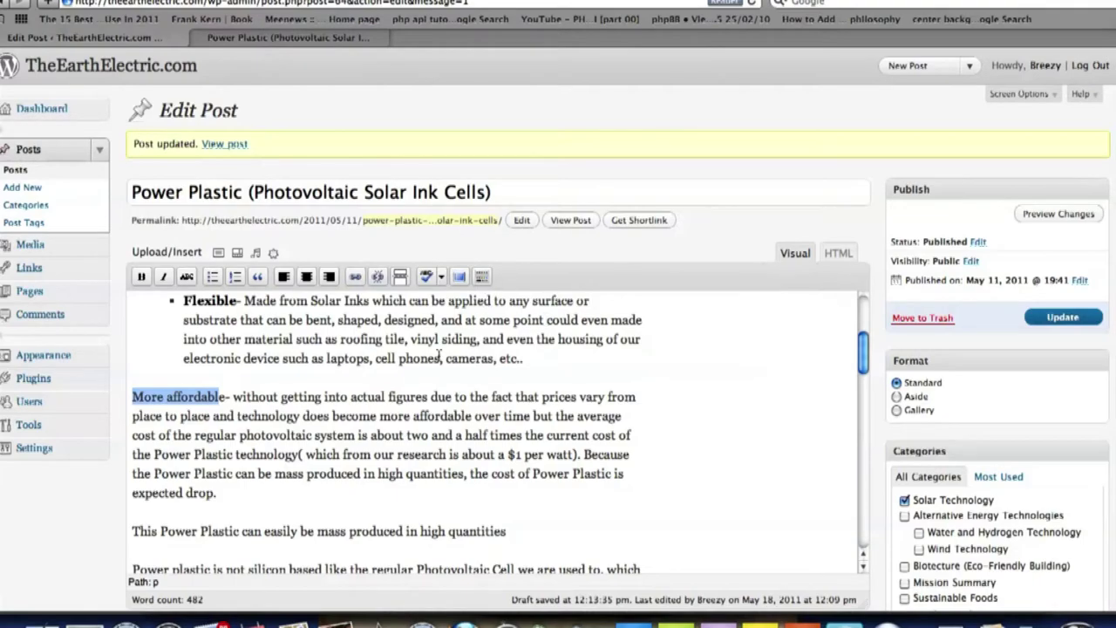
{"action": "scroll", "coordinate": [297, 305], "scroll_direction": "down", "scroll_amount": 3}
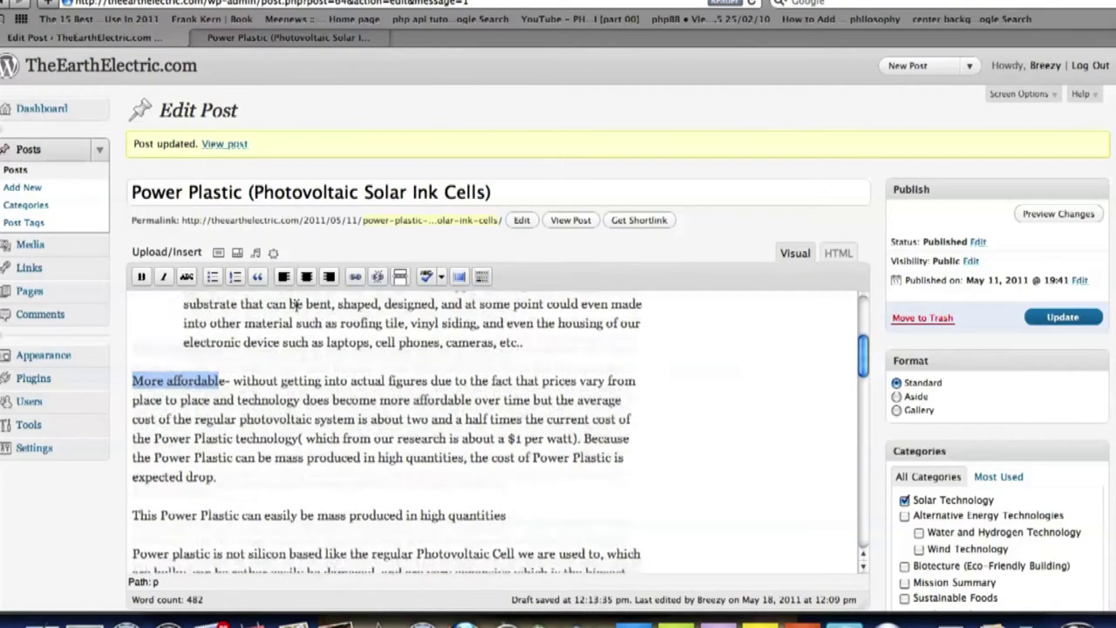
Select the whole first video embed code in the HTML editor
{"action": "scroll", "coordinate": [297, 305], "scroll_direction": "down", "scroll_amount": 12}
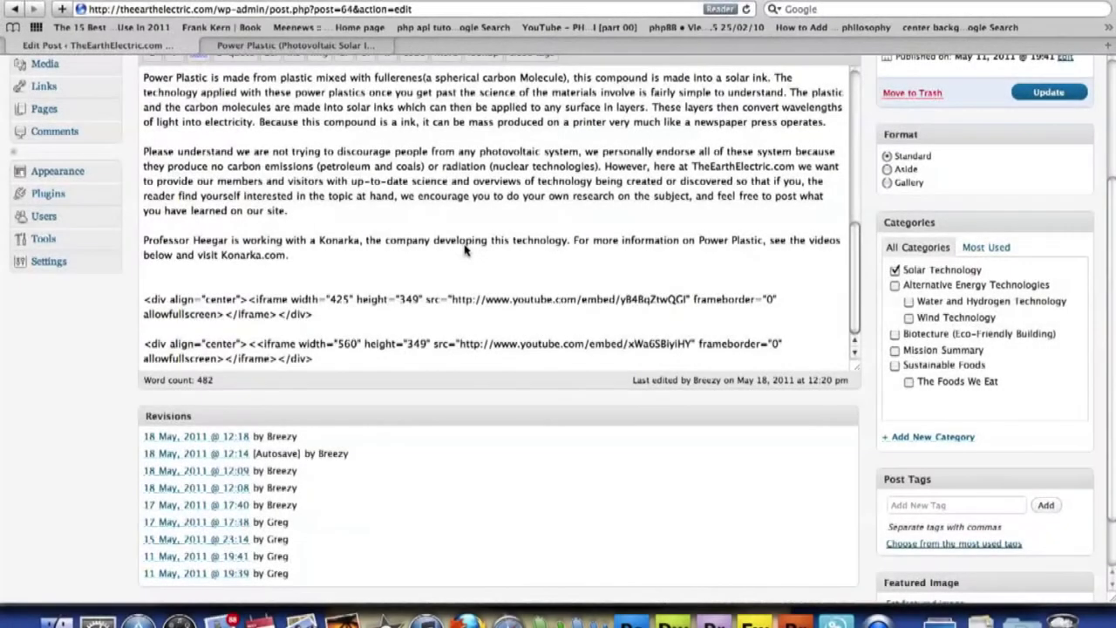
{"action": "left_click", "coordinate": [143, 299]}
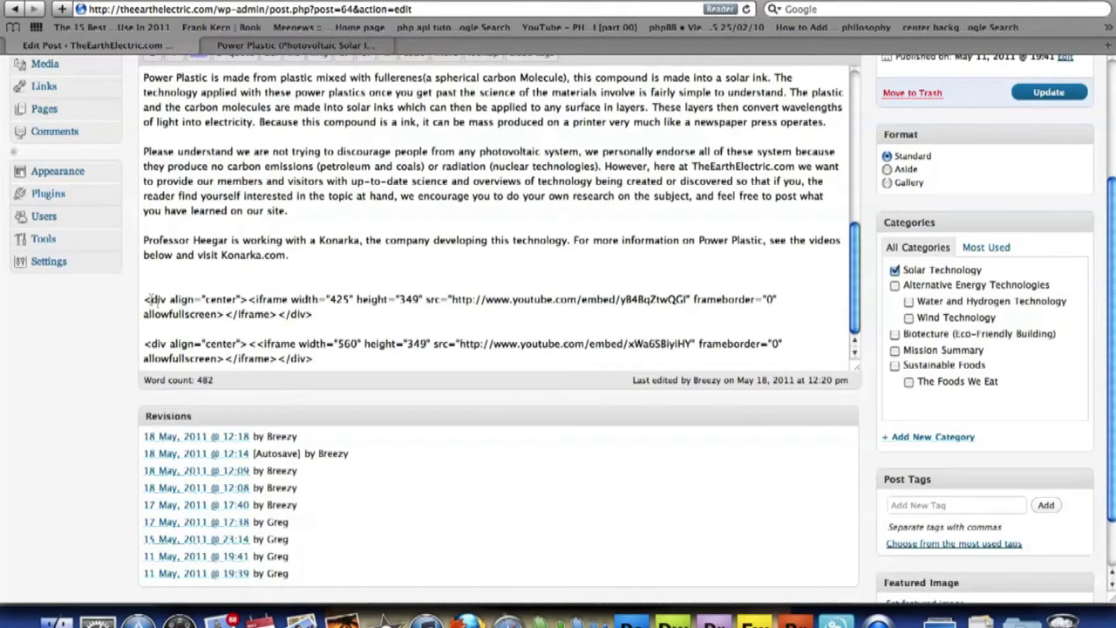
{"action": "left_click_drag", "start_coordinate": [144, 300], "coordinate": [332, 319]}
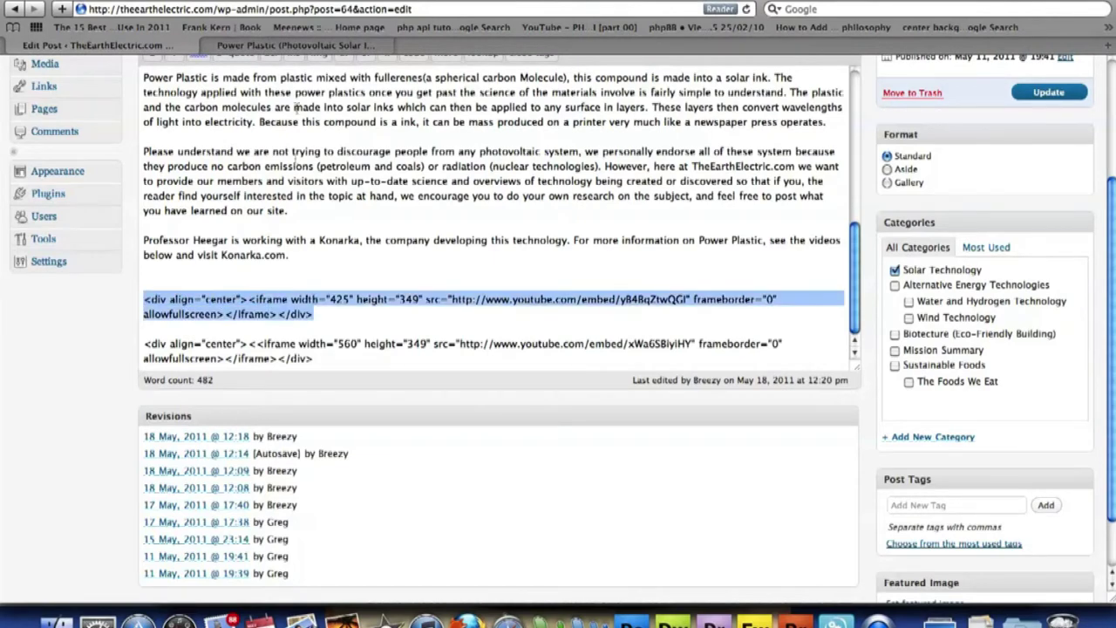
Review the published Power Plastic post, then return to editing it
{"action": "key", "text": "ctrl+Tab"}
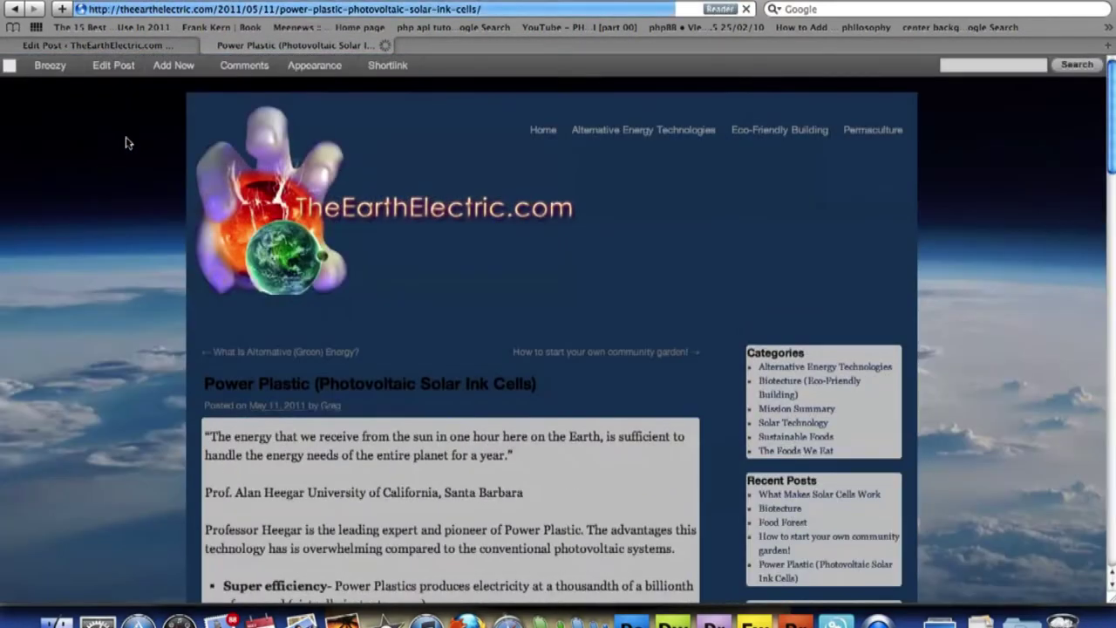
{"action": "scroll", "coordinate": [126, 142], "scroll_direction": "down", "scroll_amount": 10}
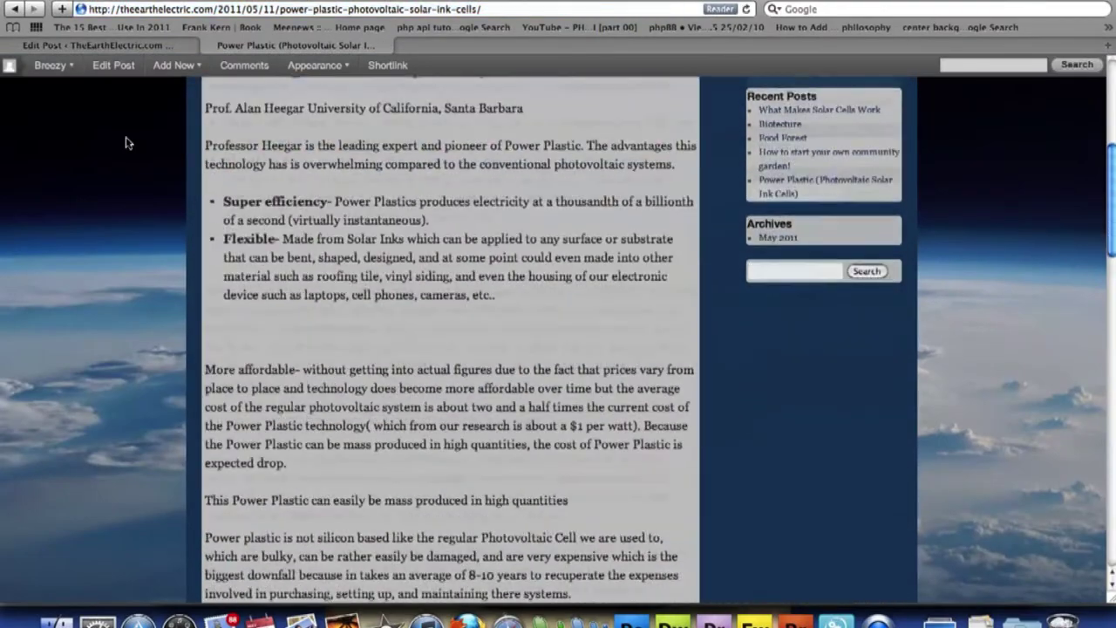
{"action": "scroll", "coordinate": [126, 142], "scroll_direction": "down", "scroll_amount": 10}
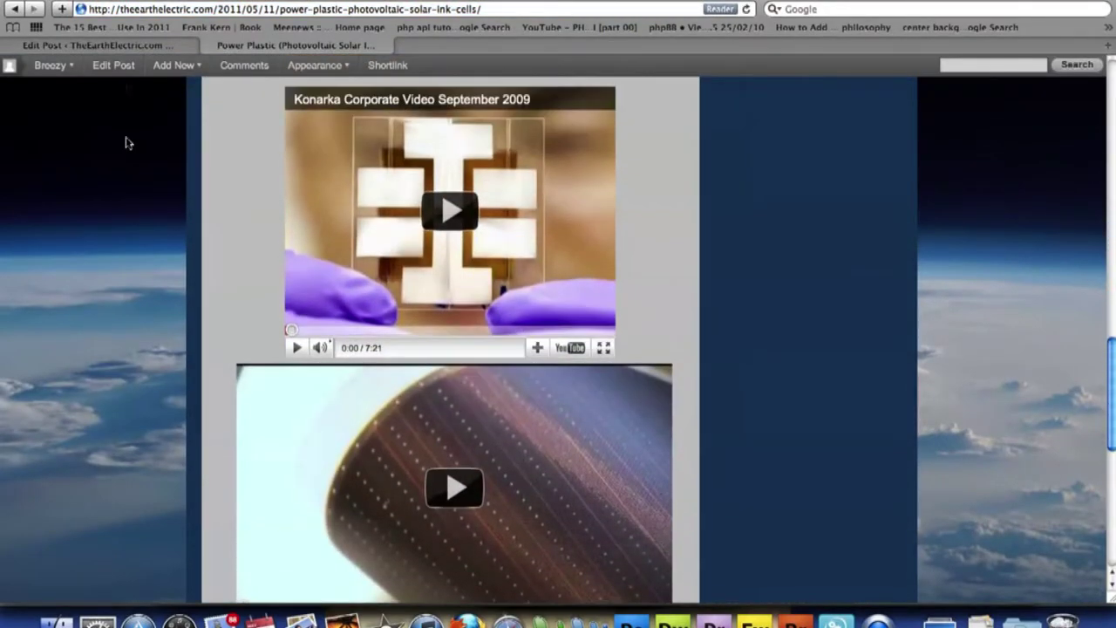
{"action": "scroll", "coordinate": [142, 154], "scroll_direction": "up", "scroll_amount": 5}
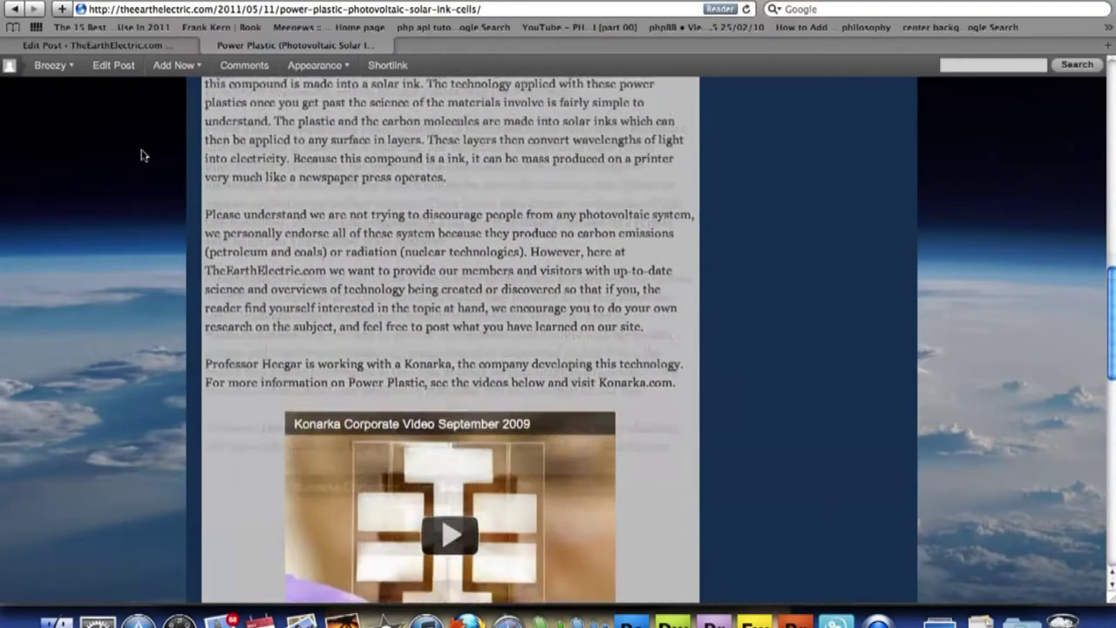
{"action": "scroll", "coordinate": [144, 157], "scroll_direction": "up", "scroll_amount": 8}
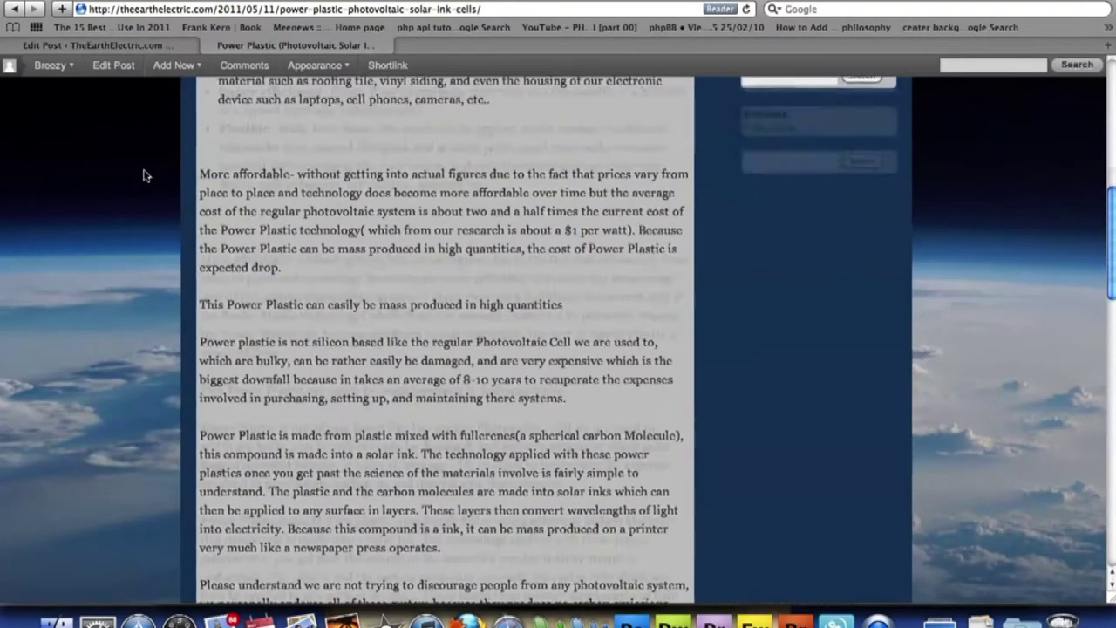
{"action": "scroll", "coordinate": [144, 175], "scroll_direction": "up", "scroll_amount": 4}
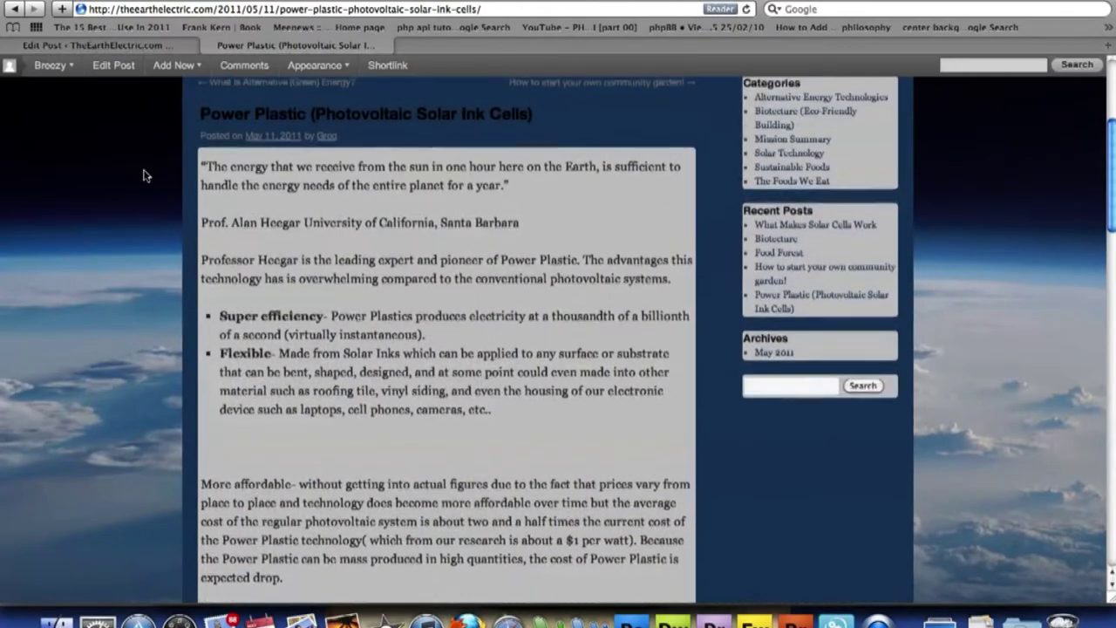
{"action": "scroll", "coordinate": [145, 176], "scroll_direction": "down", "scroll_amount": 2}
{"action": "scroll", "coordinate": [143, 175], "scroll_direction": "up", "scroll_amount": 6}
{"action": "mouse_move", "coordinate": [153, 74]}
{"action": "left_click", "coordinate": [150, 45]}
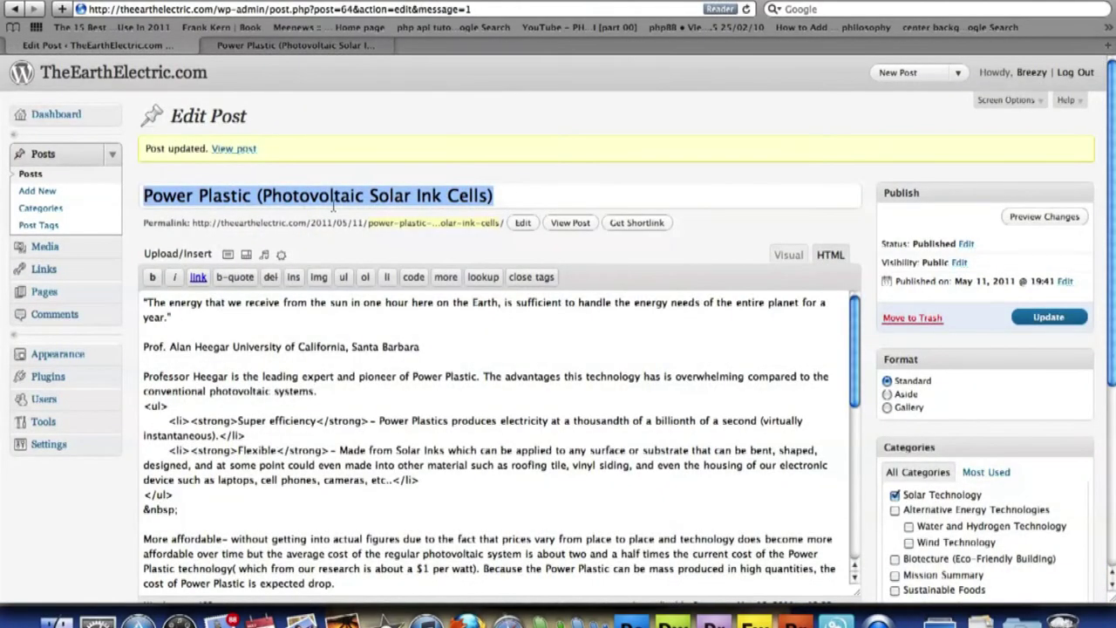
Remove the first centred video embed code from the end of the post
{"action": "scroll", "coordinate": [214, 296], "scroll_direction": "down", "scroll_amount": 10}
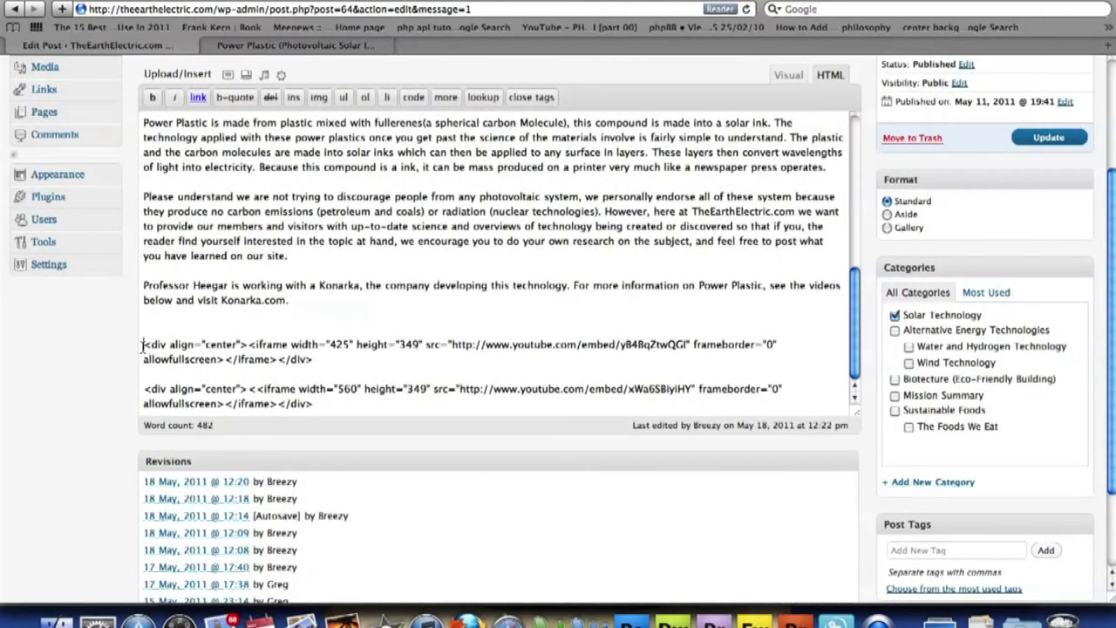
{"action": "left_click_drag", "start_coordinate": [142, 345], "coordinate": [321, 367]}
{"action": "key", "text": "super+c"}
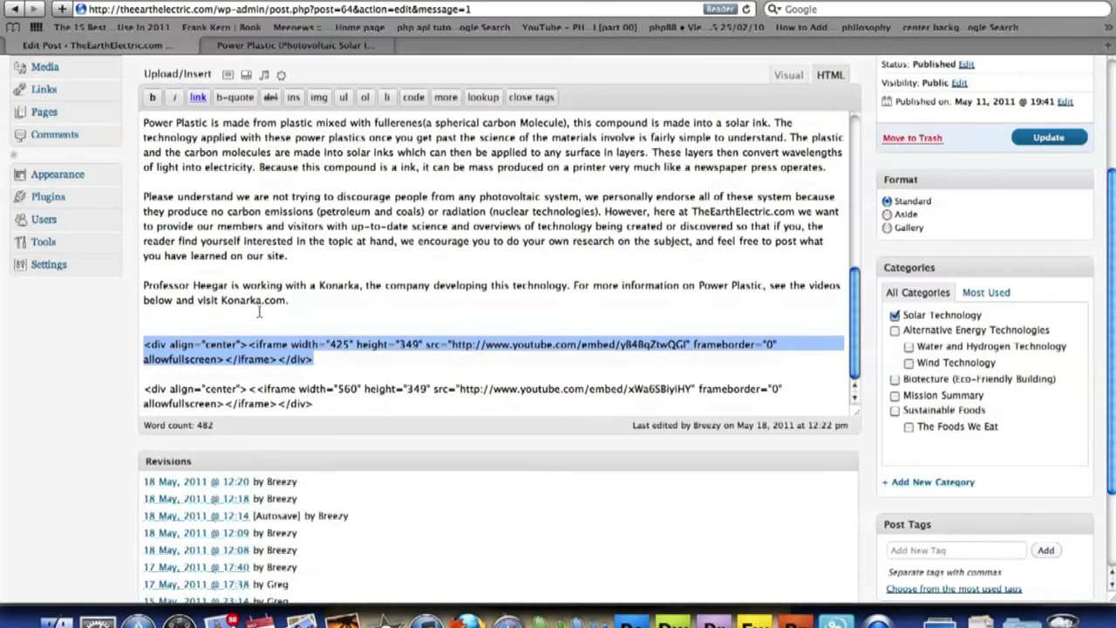
{"action": "scroll", "coordinate": [259, 311], "scroll_direction": "up", "scroll_amount": 2}
{"action": "scroll", "coordinate": [259, 311], "scroll_direction": "down", "scroll_amount": 3}
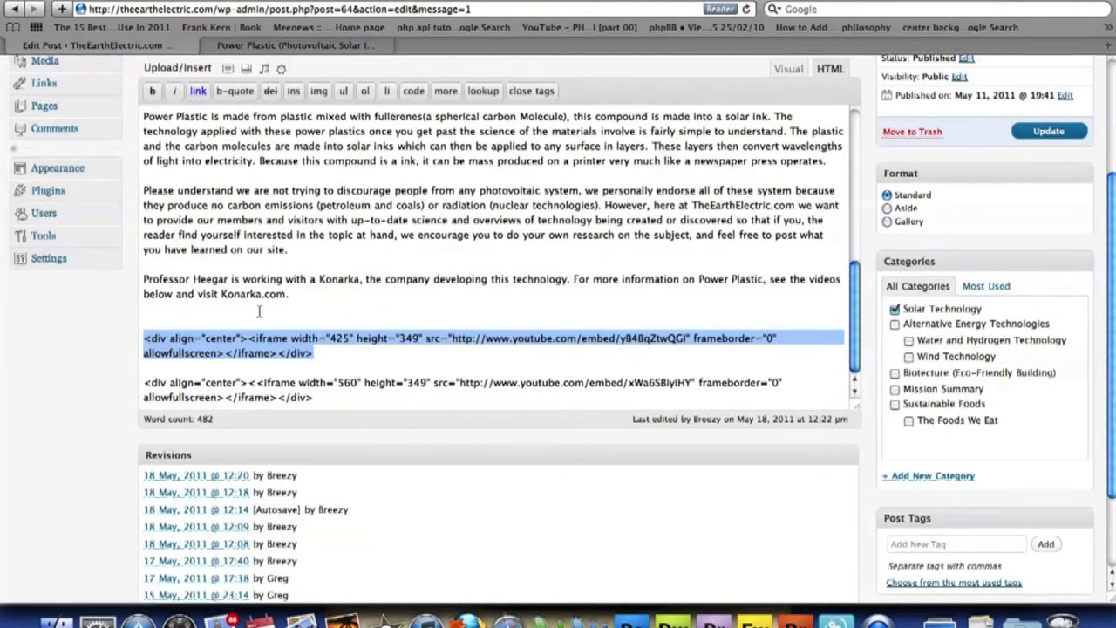
{"action": "key", "text": "BackSpace"}
{"action": "key", "text": "BackSpace"}
{"action": "key", "text": "BackSpace"}
{"action": "key", "text": "BackSpace"}
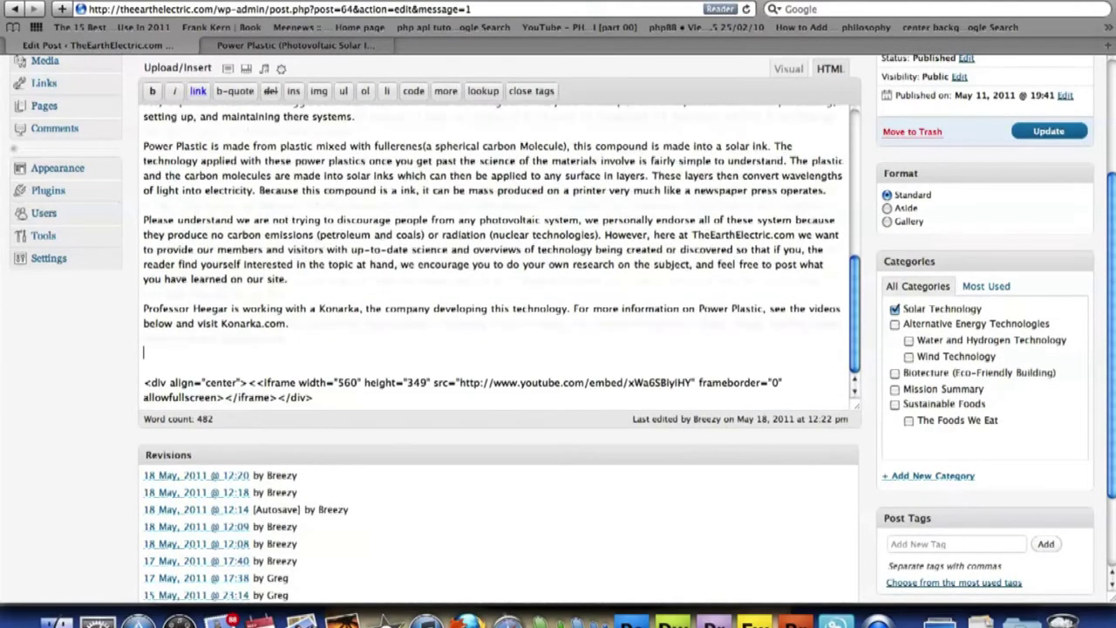
Paste the embed code over the &nbsp; line after the bullet list
{"action": "scroll", "coordinate": [497, 258], "scroll_direction": "up", "scroll_amount": 5}
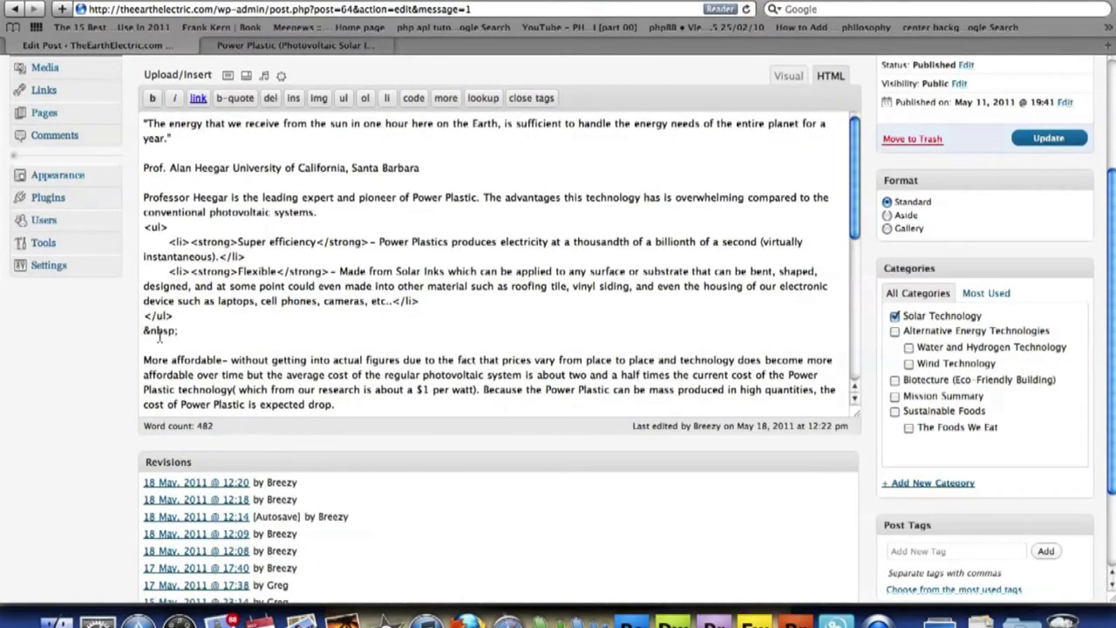
{"action": "left_click_drag", "start_coordinate": [140, 331], "coordinate": [187, 331]}
{"action": "key", "text": "super+v"}
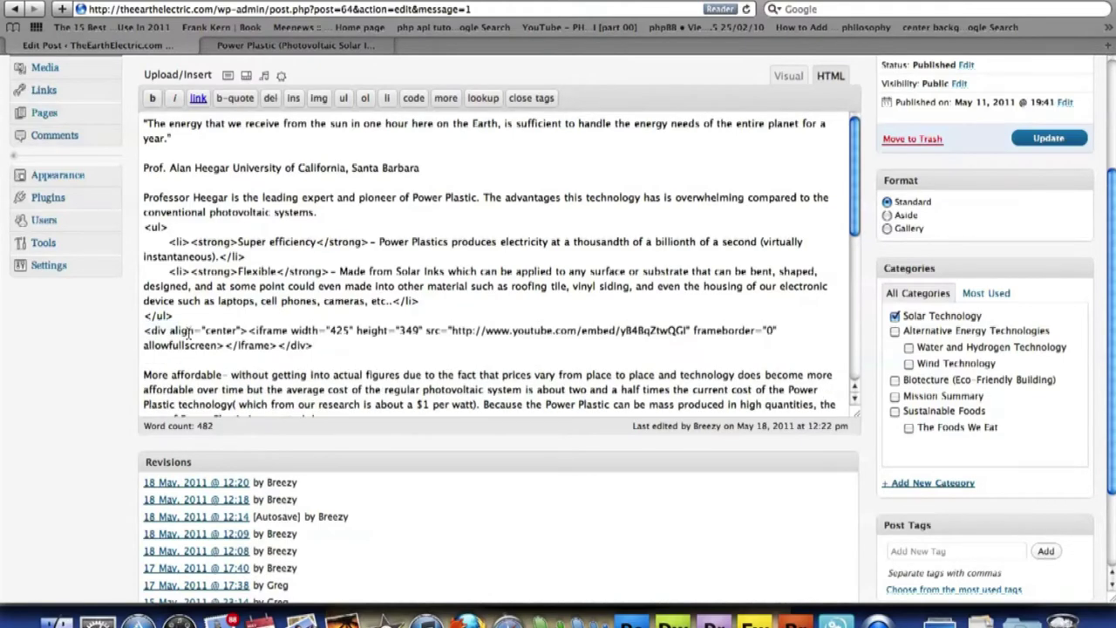
Delete the <div align="center"> wrapper and the blank line after the embed
{"action": "left_click_drag", "start_coordinate": [143, 332], "coordinate": [320, 346]}
{"action": "key", "text": "BackSpace"}
{"action": "key", "text": "BackSpace"}
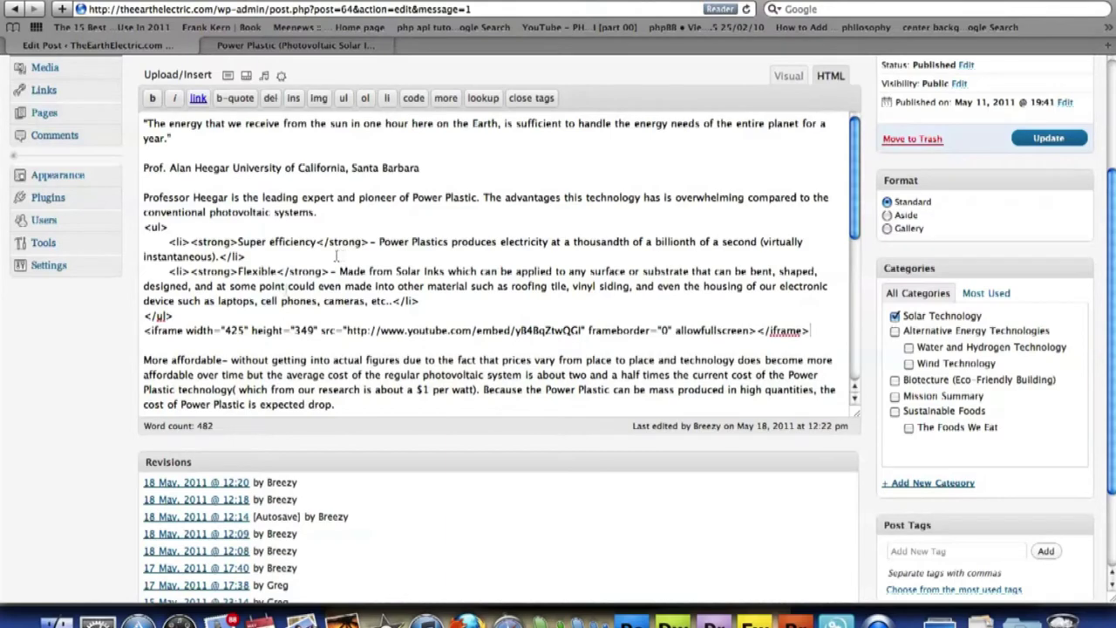
{"action": "left_click", "coordinate": [144, 360]}
{"action": "key", "text": "BackSpace"}
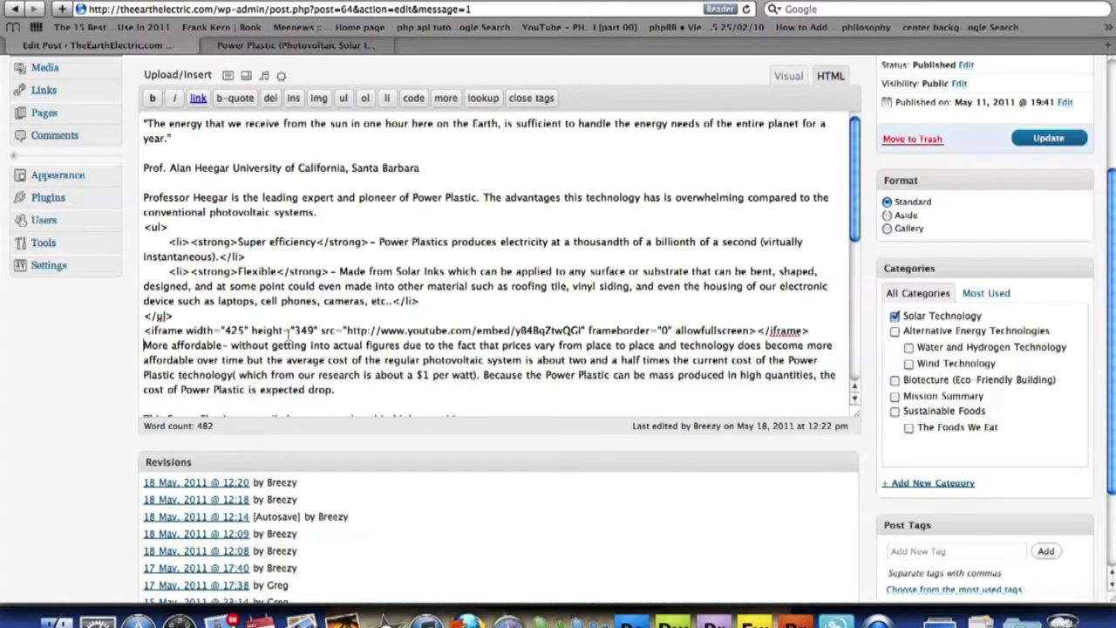
Add align="left" to the iframe, update the post and view the published page
{"action": "left_click", "coordinate": [317, 330]}
{"action": "type", "text": "align"}
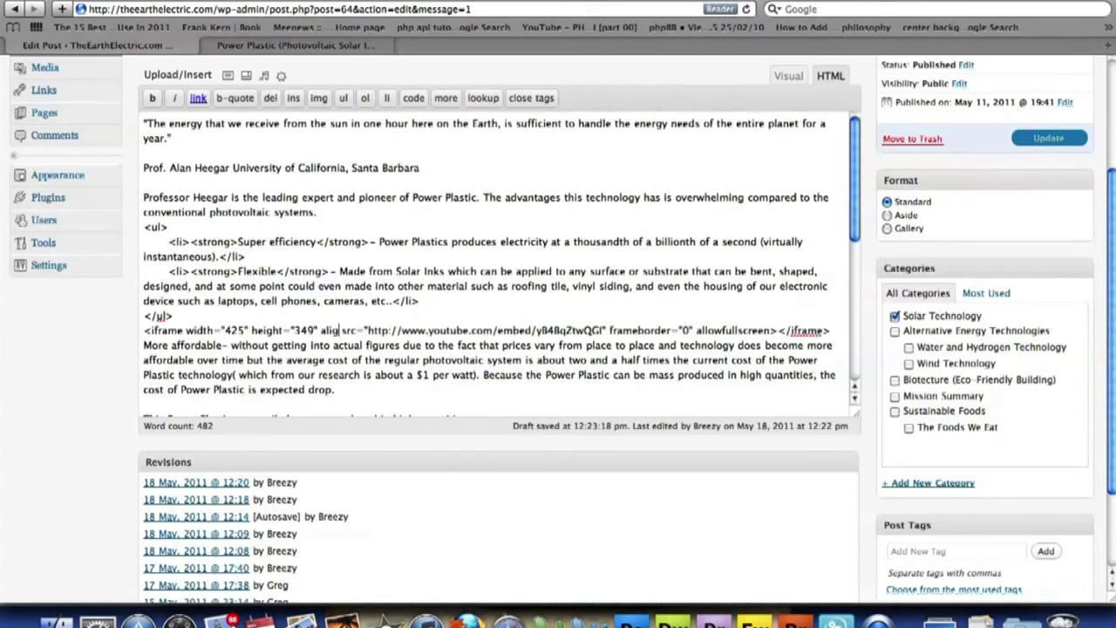
{"action": "type", "text": "=\""}
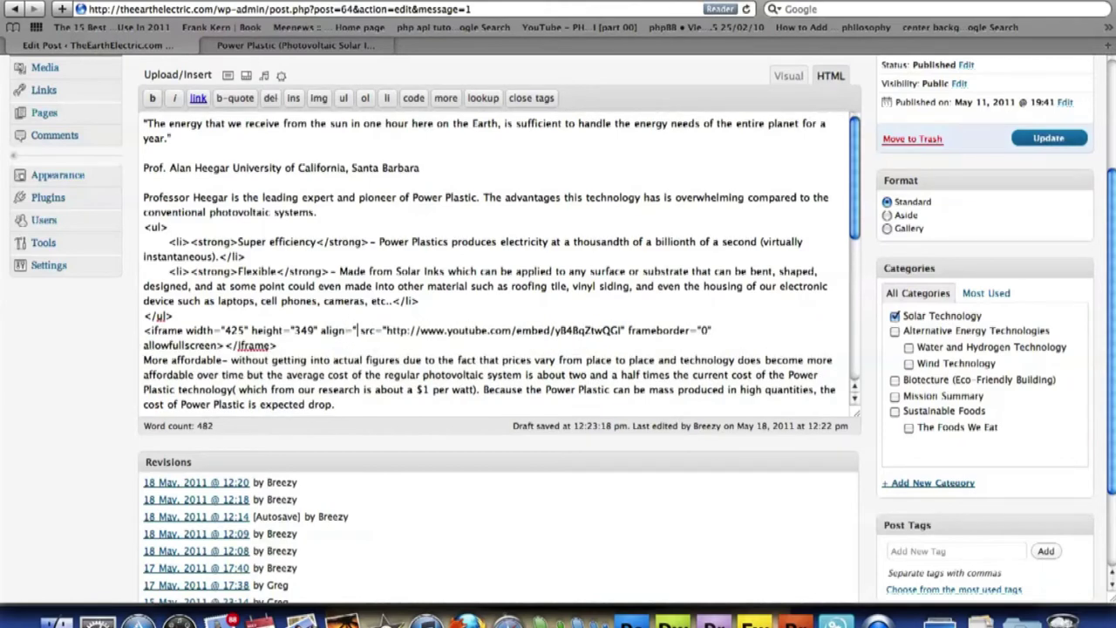
{"action": "type", "text": "left\""}
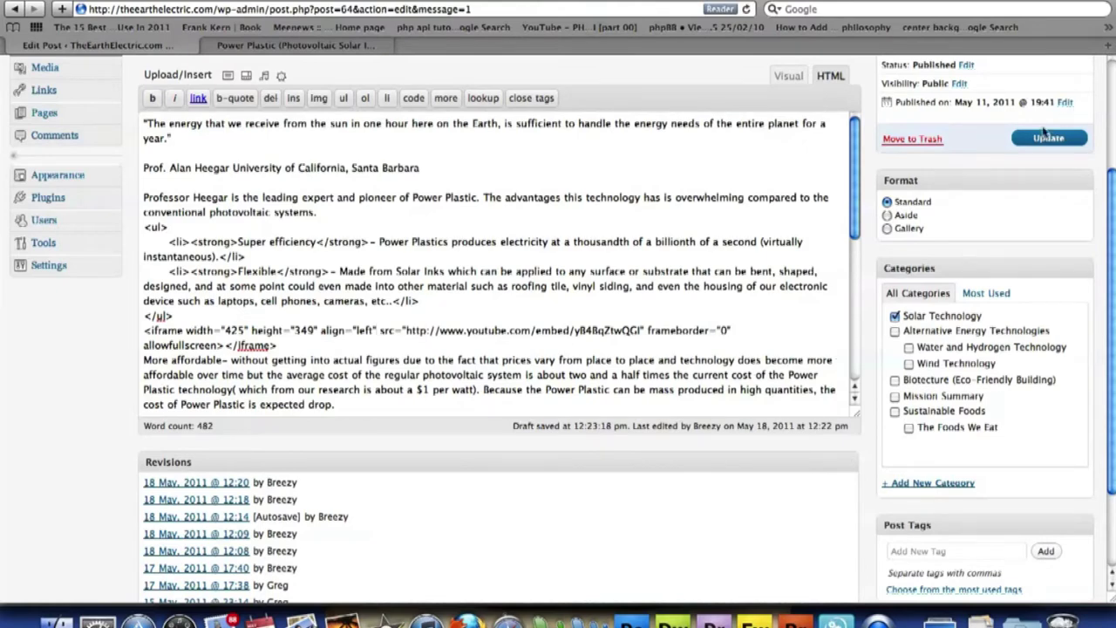
{"action": "left_click", "coordinate": [1042, 139]}
{"action": "left_click", "coordinate": [296, 45]}
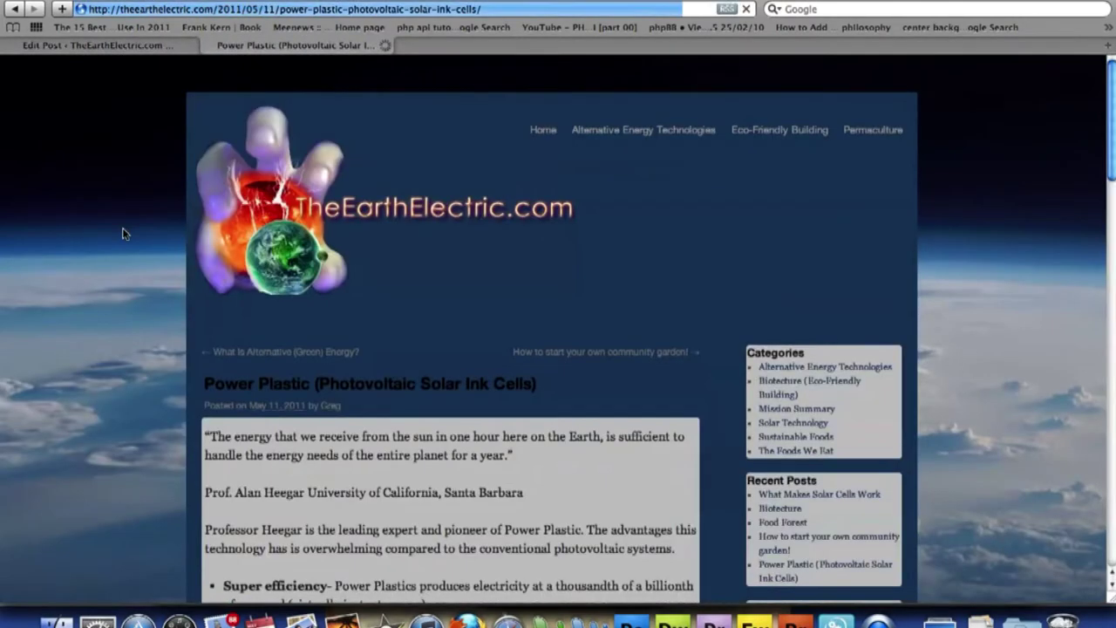
Confirm the Konarka video floats left with wrapped text, then return to the editor
{"action": "scroll", "coordinate": [122, 233], "scroll_direction": "down", "scroll_amount": 5}
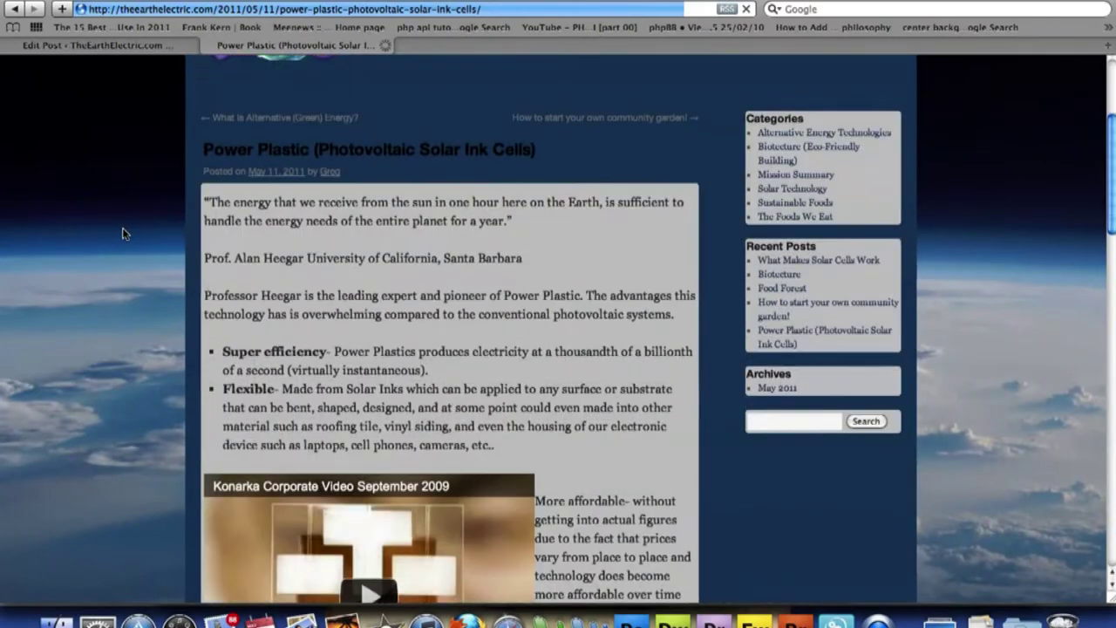
{"action": "scroll", "coordinate": [122, 233], "scroll_direction": "down", "scroll_amount": 3}
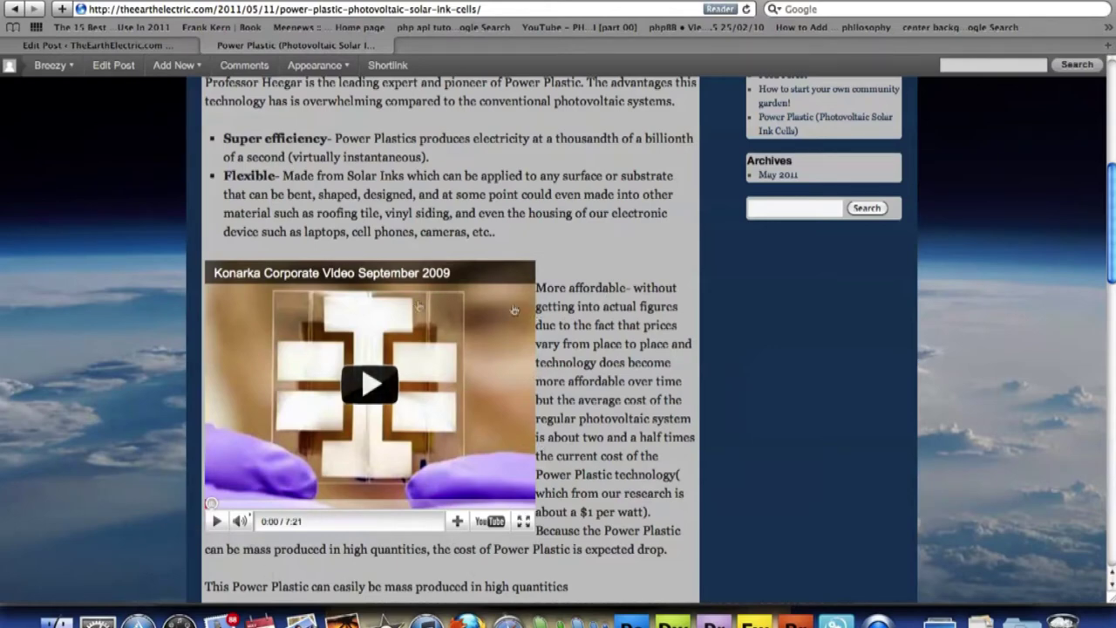
{"action": "left_click", "coordinate": [140, 63]}
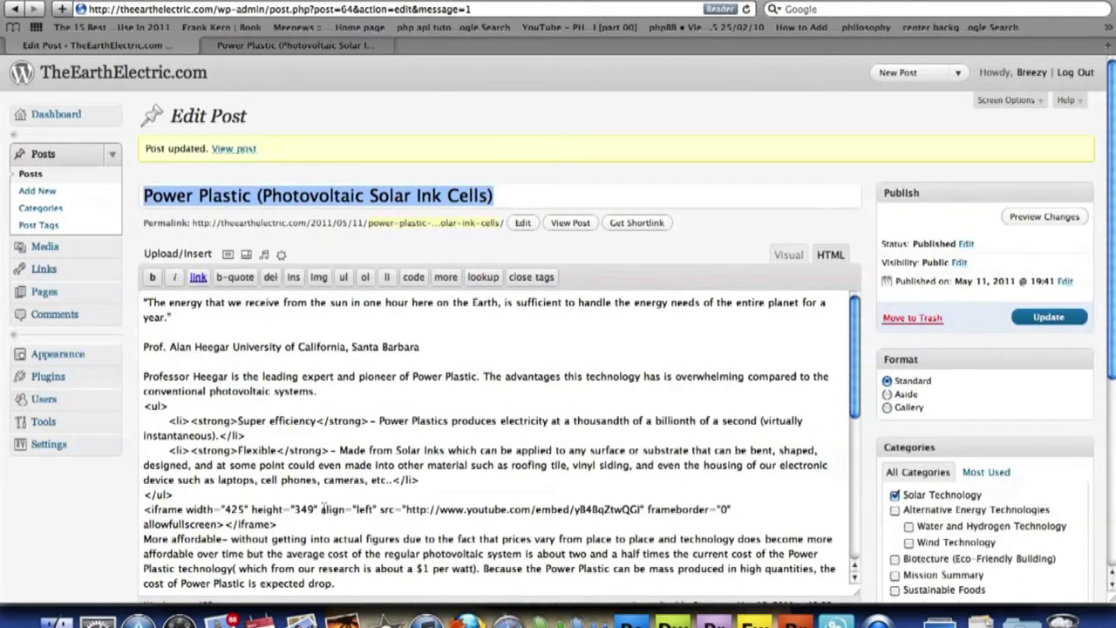
Add style="margin:10px;" after align="left" in the iframe, update, and view the post
{"action": "left_click", "coordinate": [375, 509]}
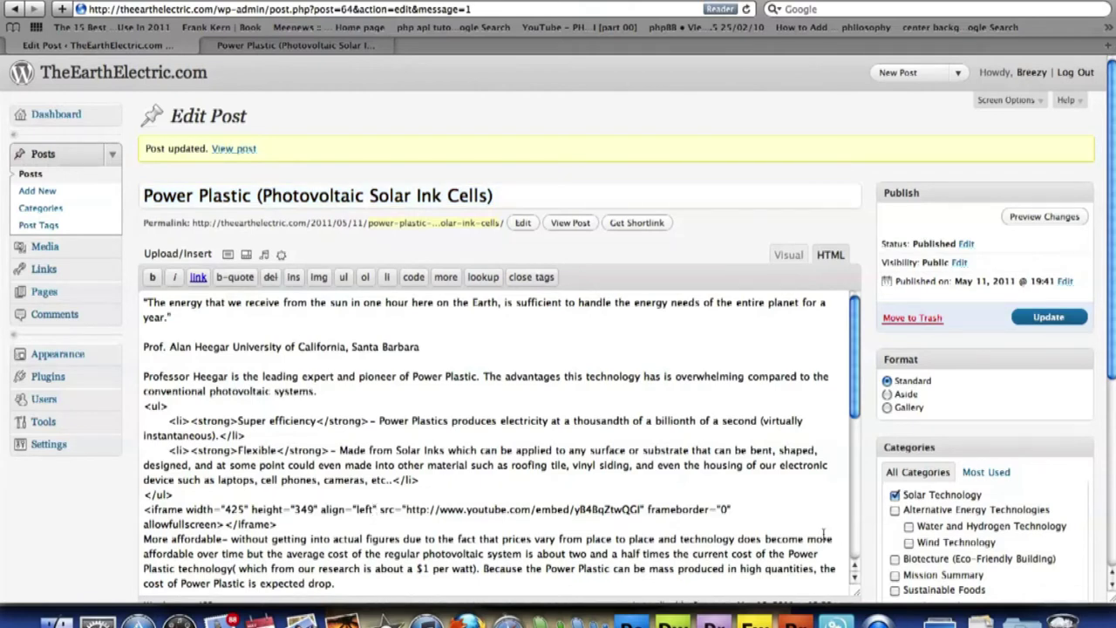
{"action": "type", "text": "style"}
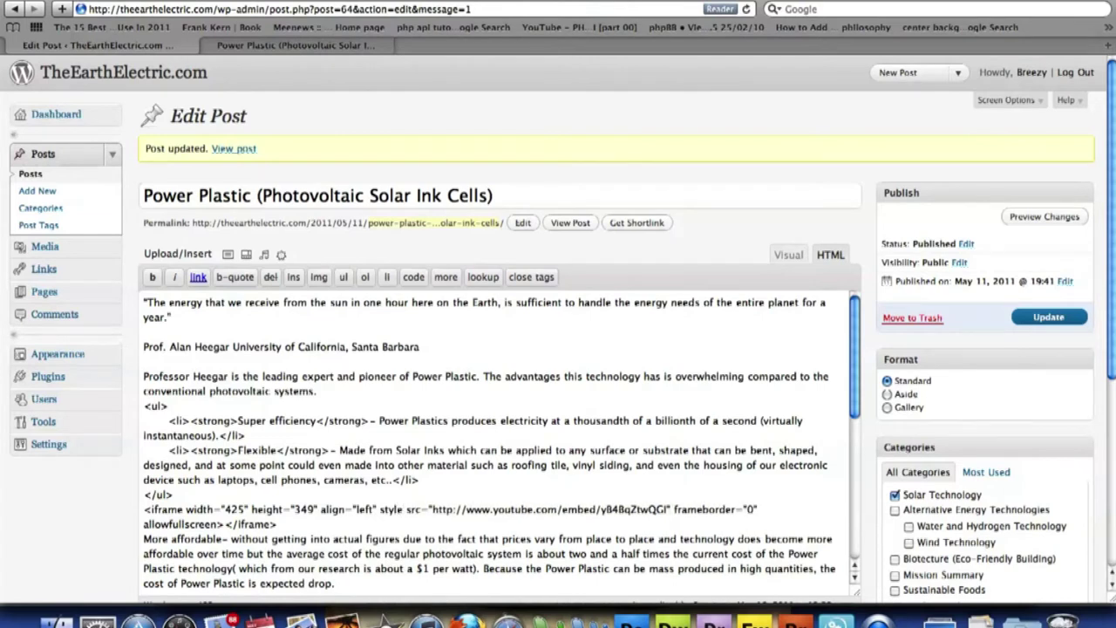
{"action": "type", "text": "=\"mar"}
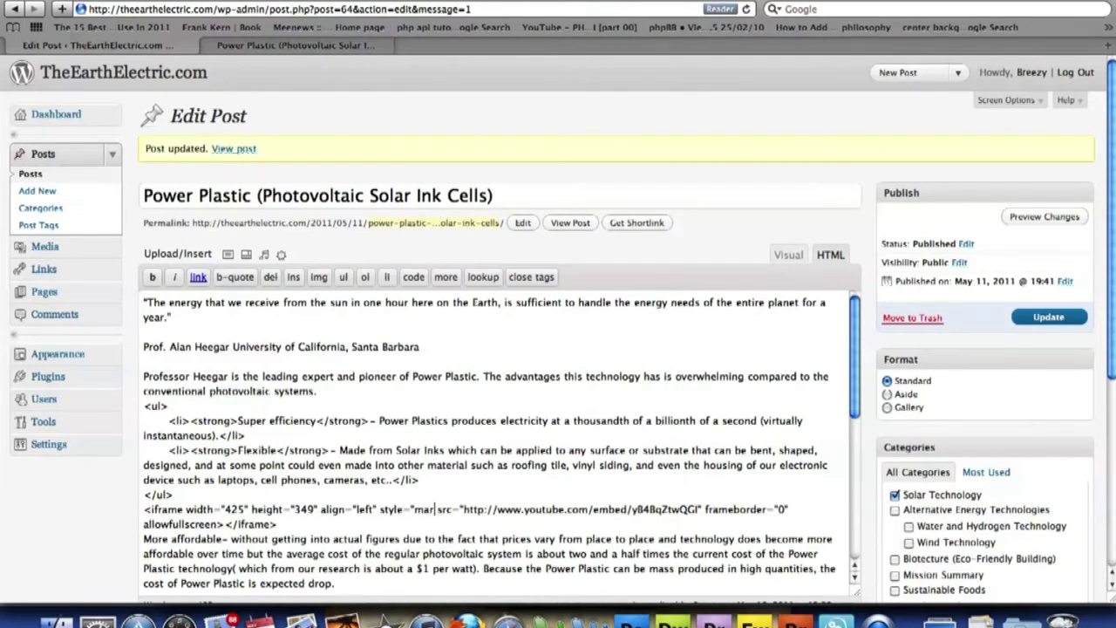
{"action": "type", "text": "gin:"}
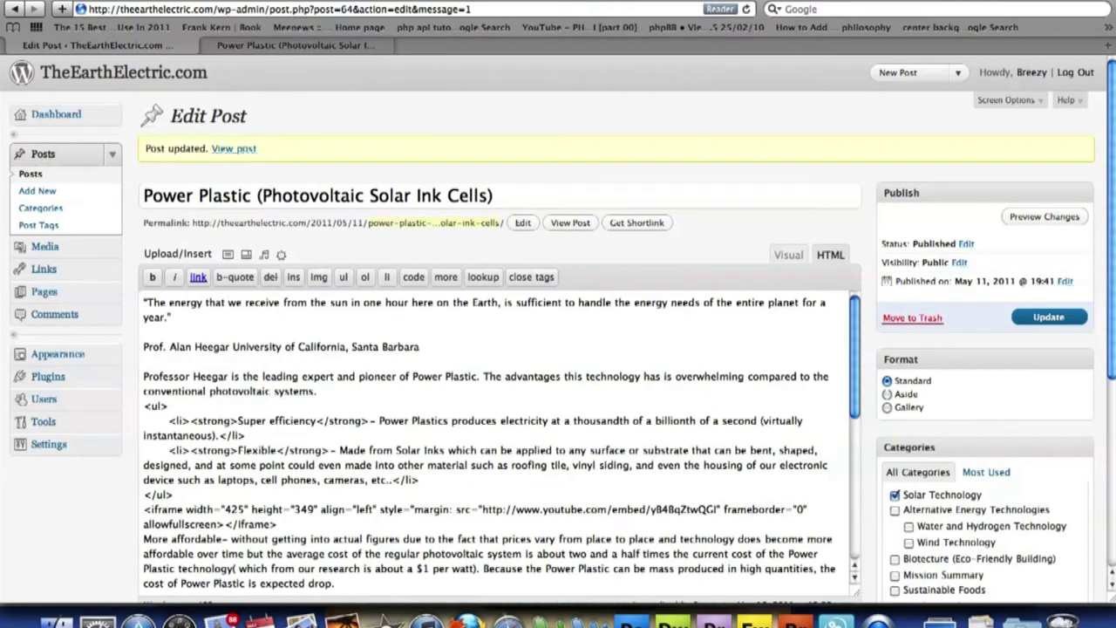
{"action": "type", "text": "10px"}
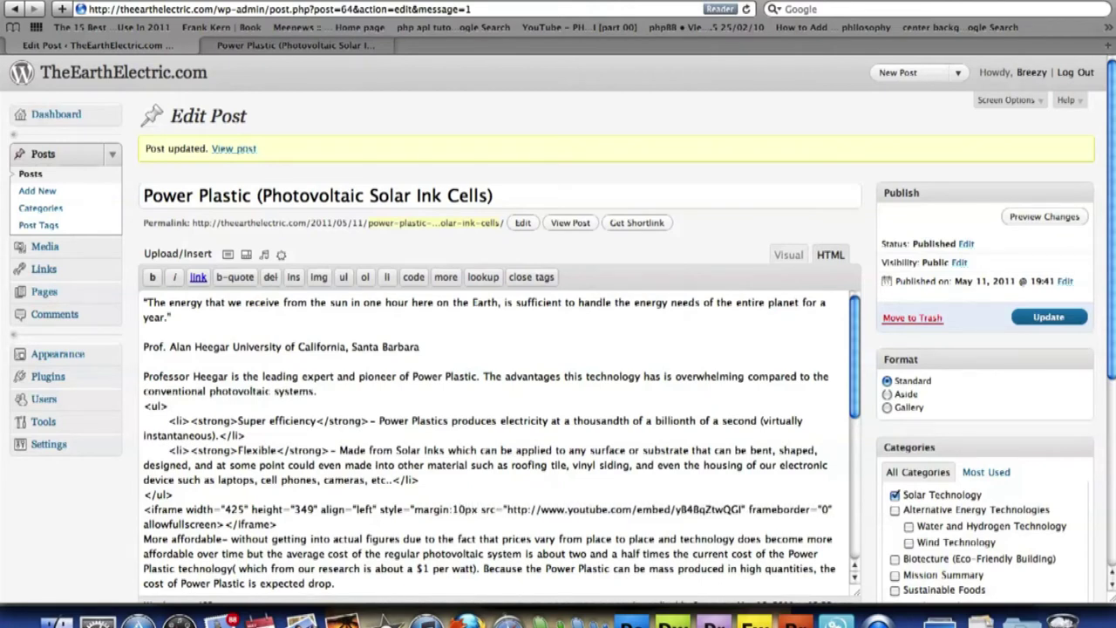
{"action": "type", "text": ";\""}
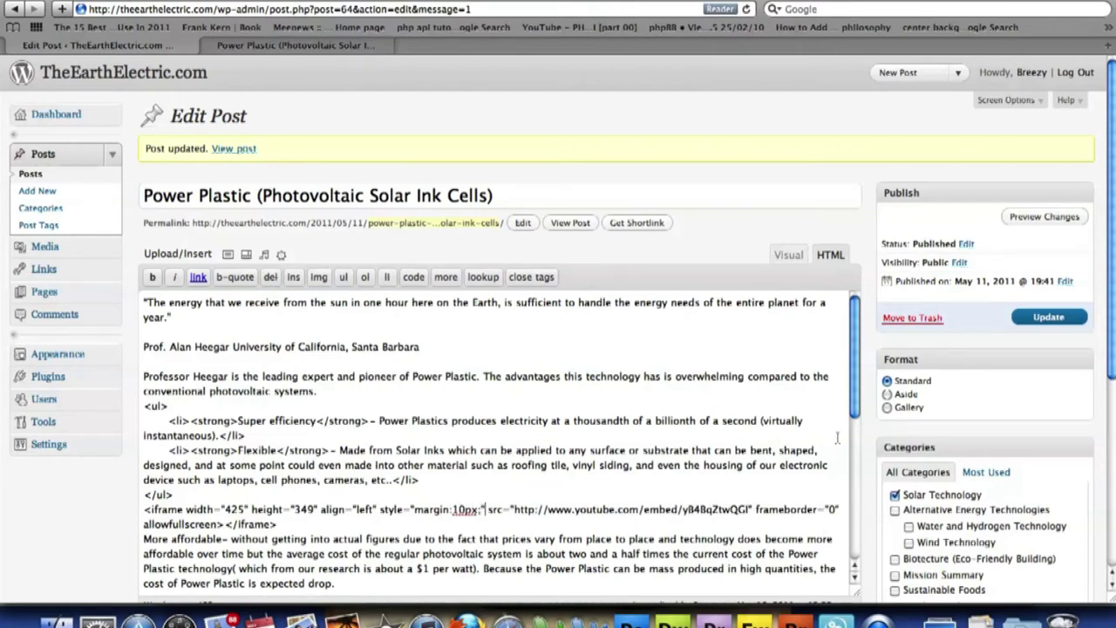
{"action": "left_click", "coordinate": [1049, 317]}
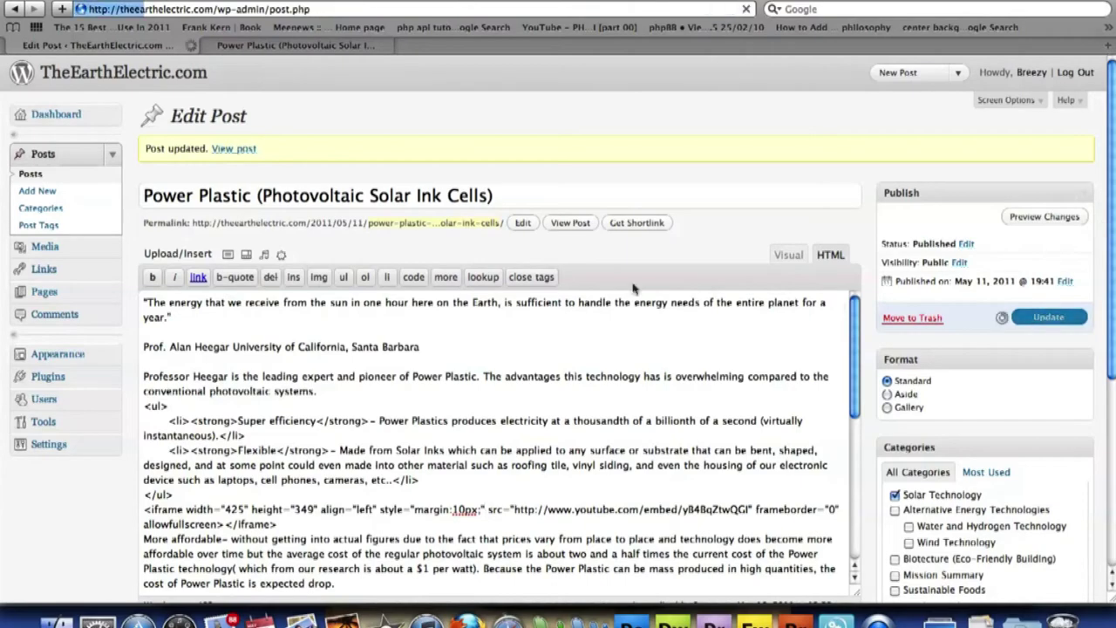
{"action": "left_click", "coordinate": [342, 48]}
Scroll the live post to check the spaced left-floated video and the second video
{"action": "scroll", "coordinate": [177, 374], "scroll_direction": "down", "scroll_amount": 5}
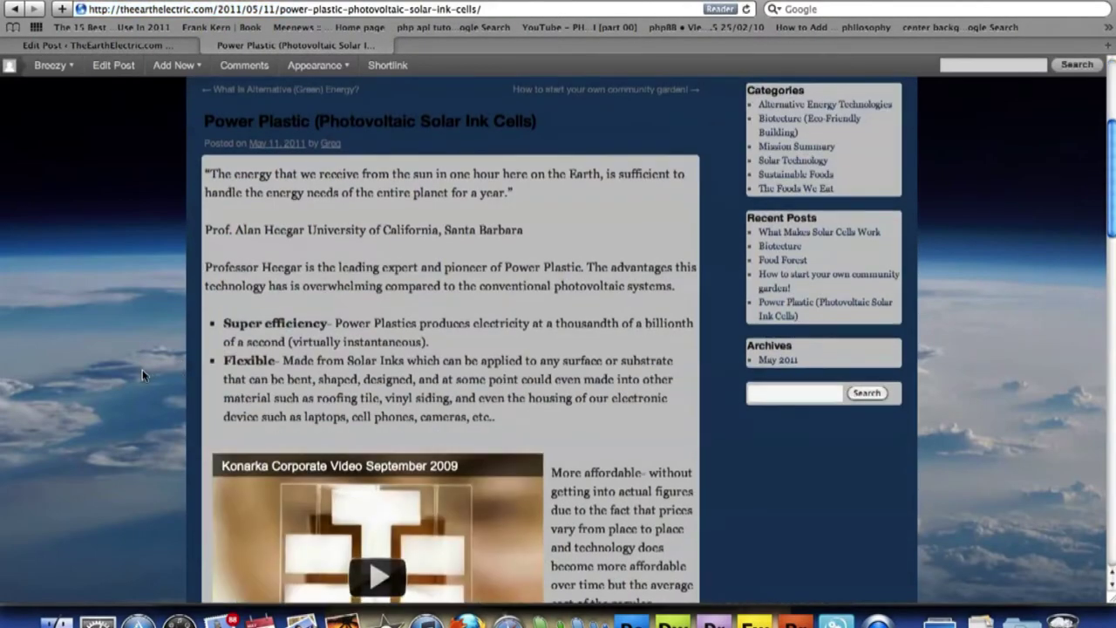
{"action": "scroll", "coordinate": [143, 370], "scroll_direction": "down", "scroll_amount": 1}
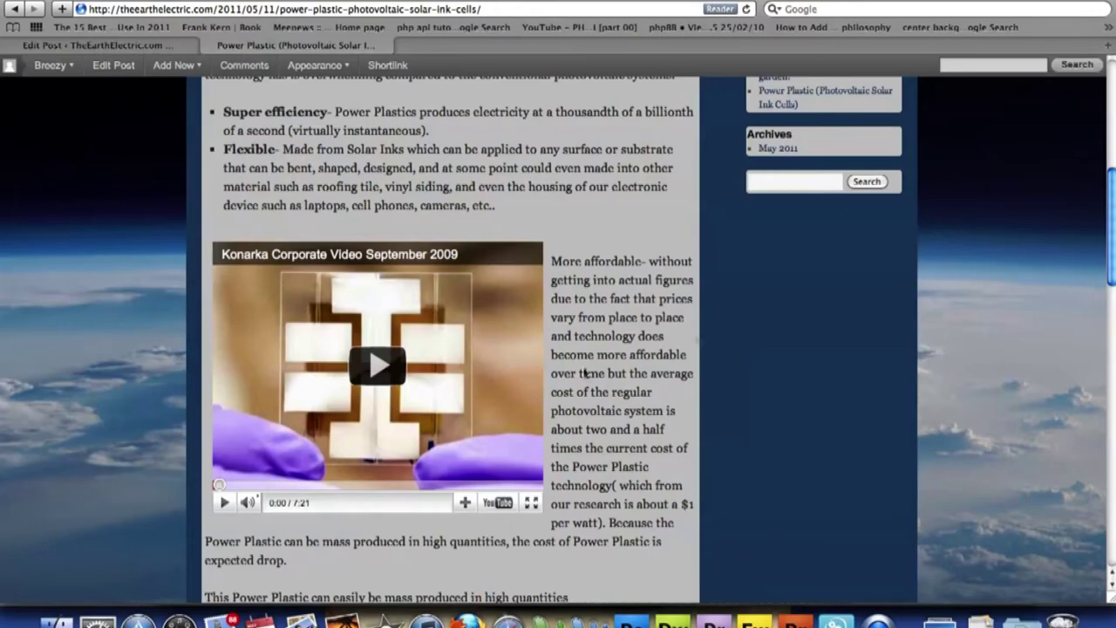
{"action": "scroll", "coordinate": [442, 391], "scroll_direction": "down", "scroll_amount": 6}
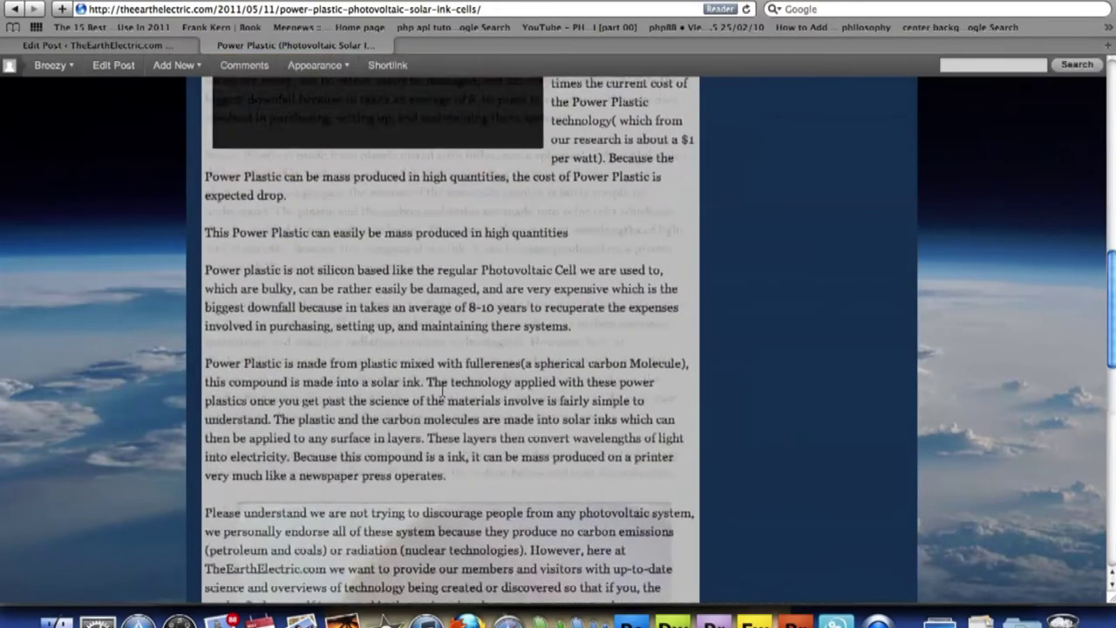
{"action": "scroll", "coordinate": [443, 392], "scroll_direction": "down", "scroll_amount": 4}
{"action": "scroll", "coordinate": [442, 392], "scroll_direction": "up", "scroll_amount": 4}
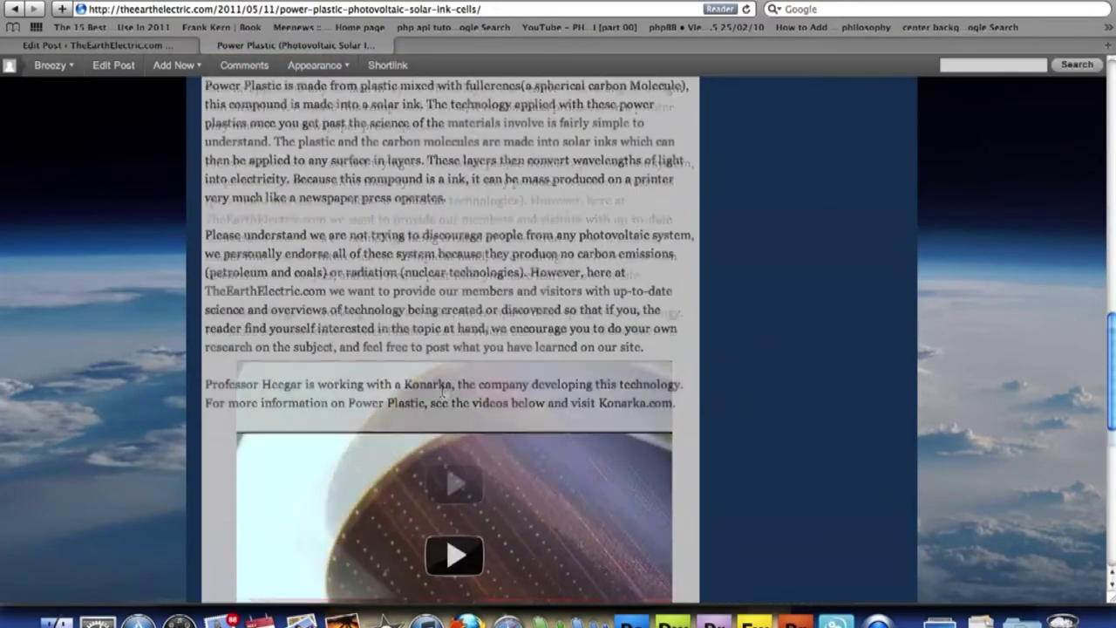
Move the second video's embed code to just before the 'Power Plastic is made from plastic' paragraph
{"action": "left_click", "coordinate": [57, 41]}
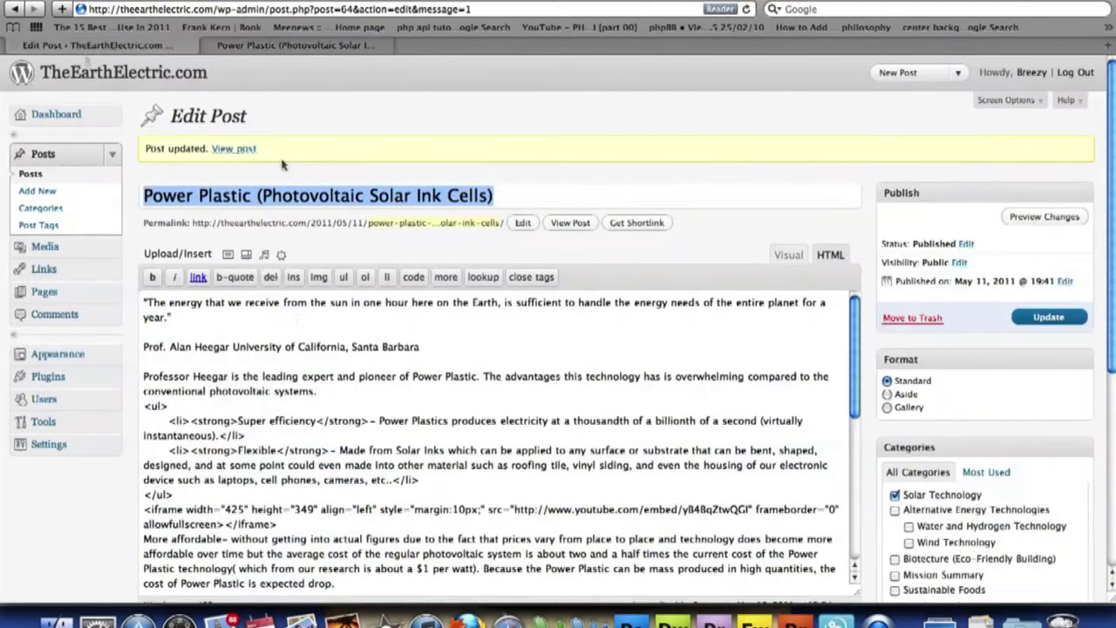
{"action": "scroll", "coordinate": [338, 398], "scroll_direction": "down", "scroll_amount": 10}
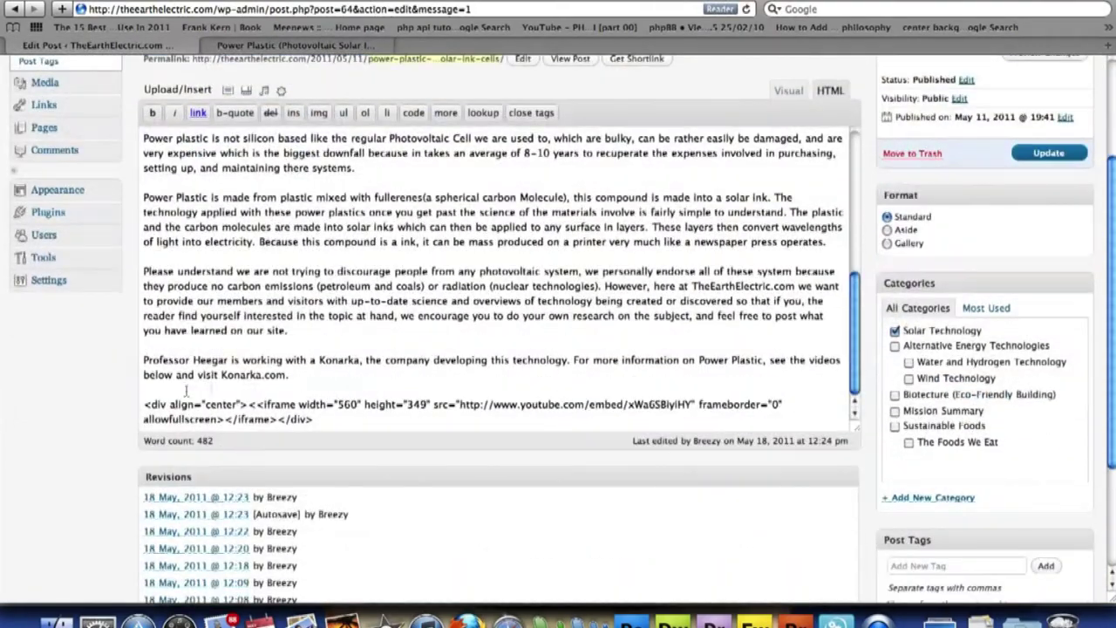
{"action": "left_click_drag", "start_coordinate": [147, 405], "coordinate": [338, 433]}
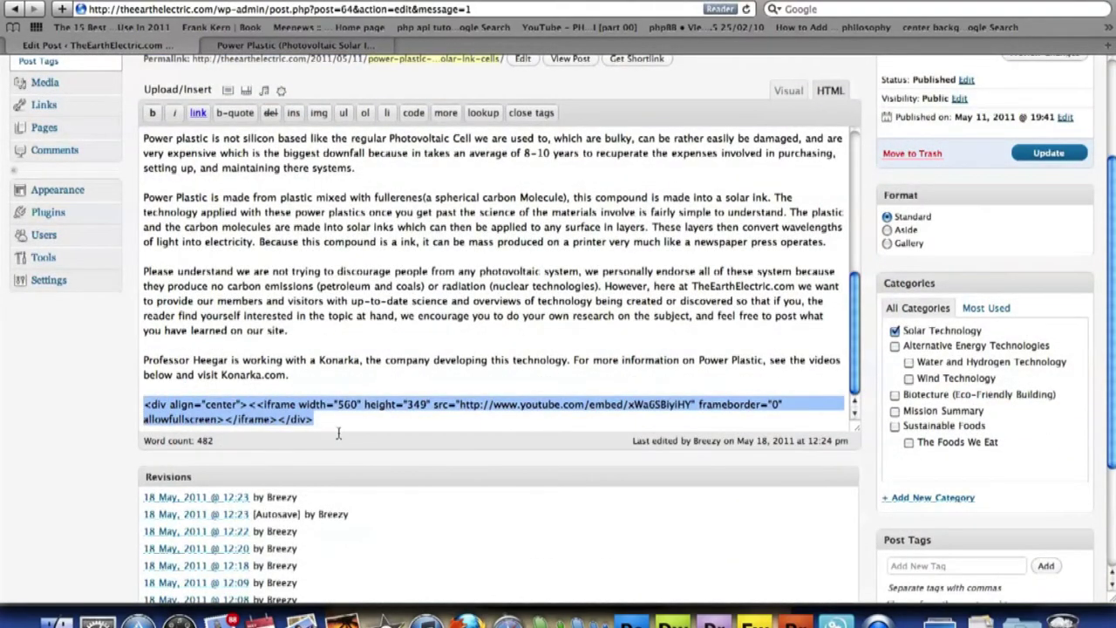
{"action": "scroll", "coordinate": [258, 249], "scroll_direction": "up", "scroll_amount": 3}
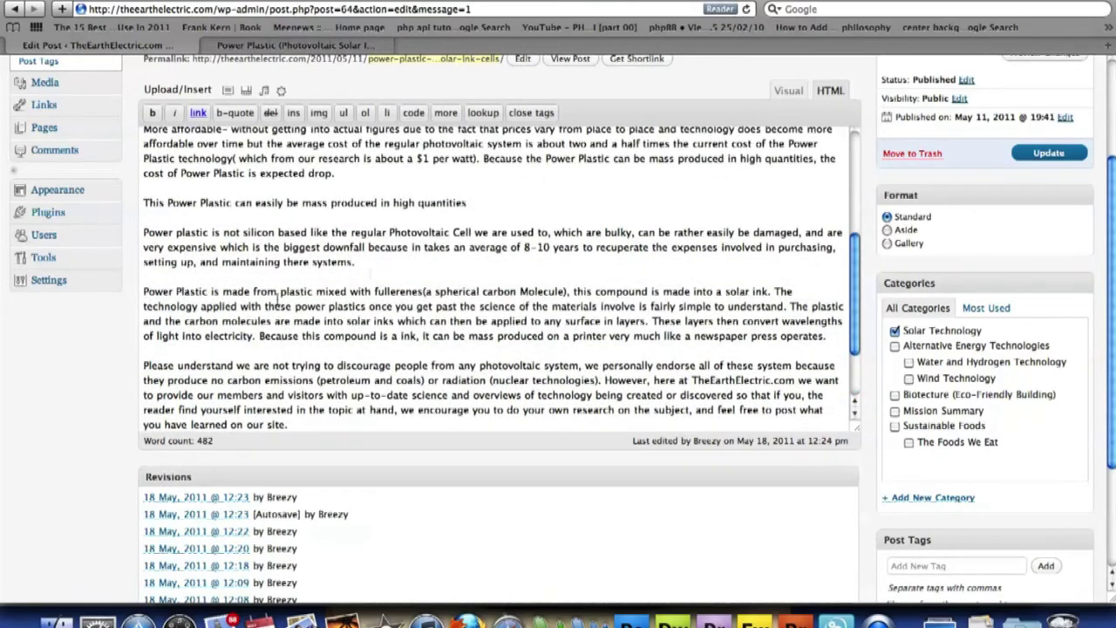
{"action": "left_click", "coordinate": [142, 296]}
{"action": "type", "text": "<div align=\"center\"><<iframe width=\"560\" height=\"349\" src=\"http://www.youtube.com/embed/xWa6SBiyiHY\" frameborder=\"0\" allowfullscreen></iframe></div>"}
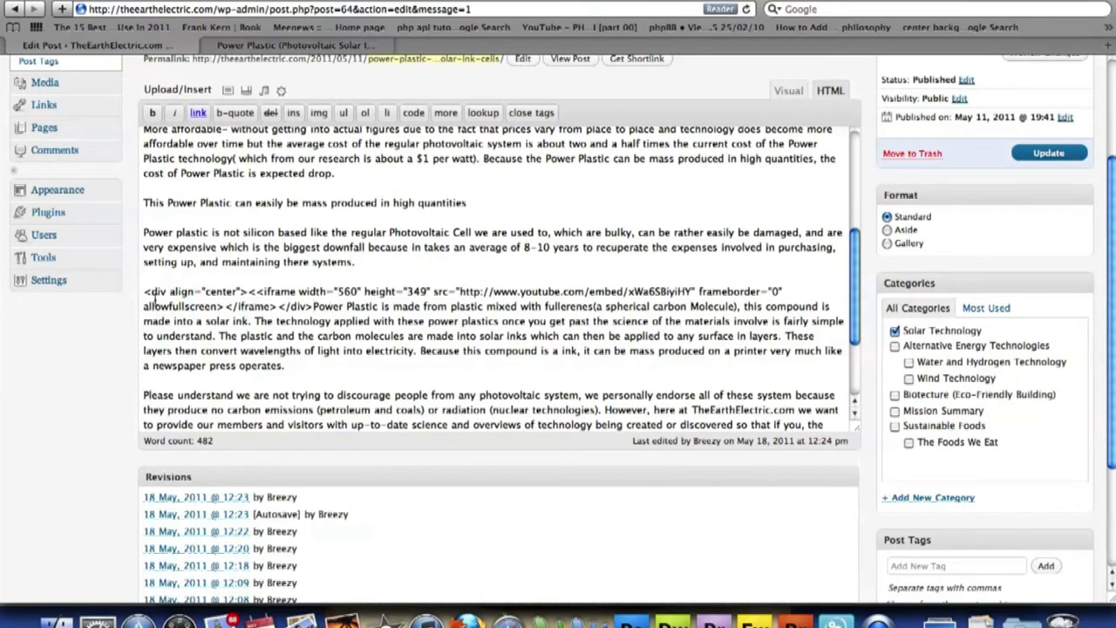
Delete the opening centering <div> and closing </div> tags around the iframe
{"action": "left_click_drag", "start_coordinate": [144, 293], "coordinate": [246, 302]}
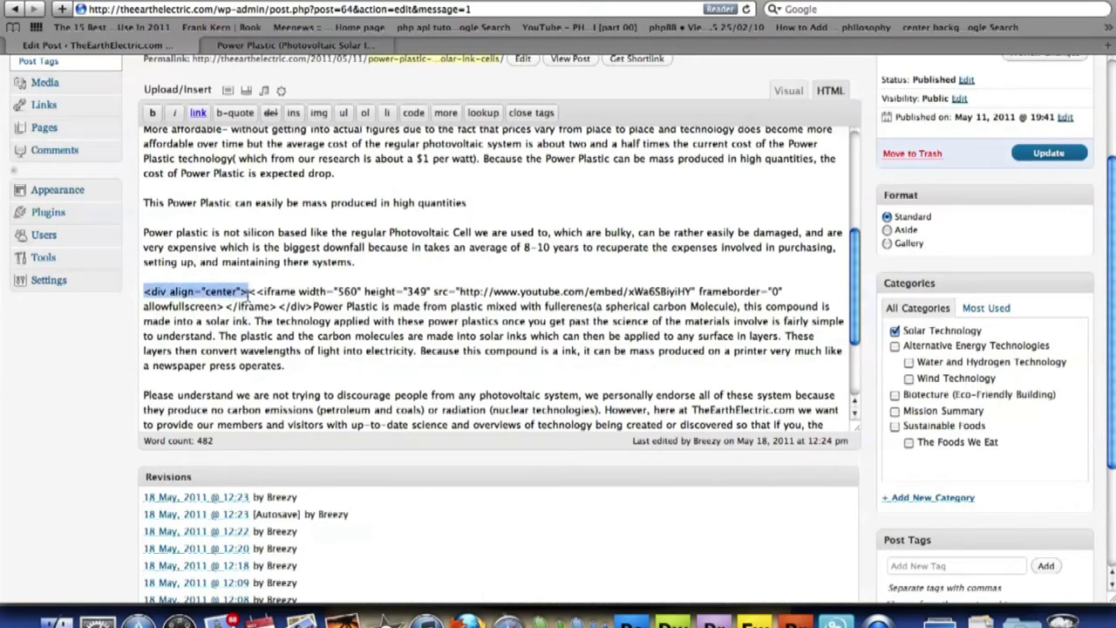
{"action": "key", "text": "BackSpace"}
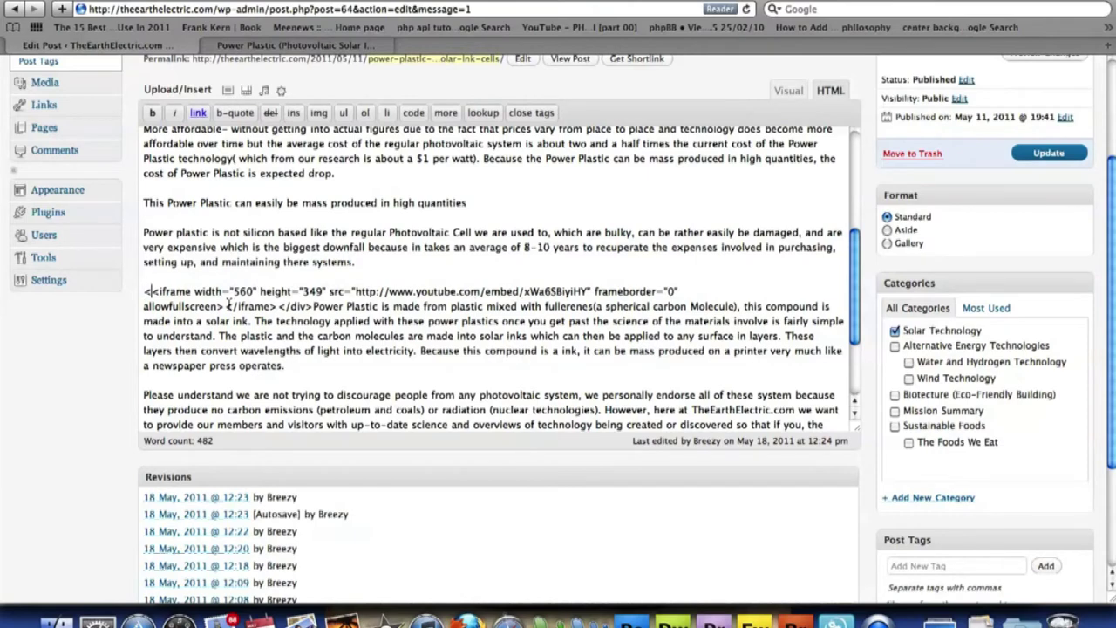
{"action": "key", "text": "BackSpace"}
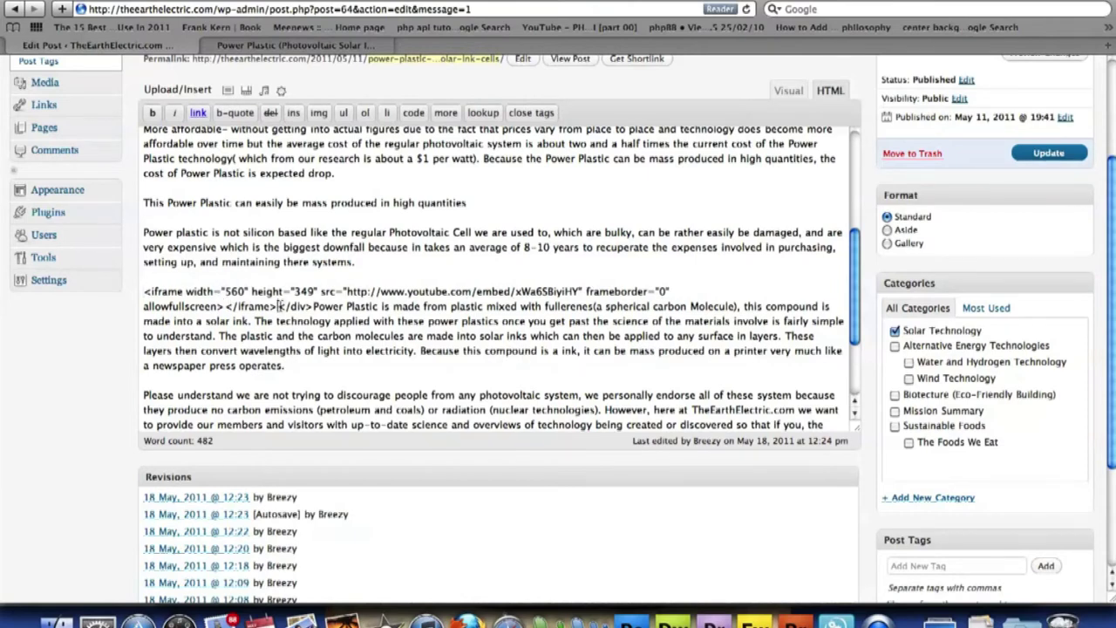
{"action": "left_click_drag", "start_coordinate": [279, 307], "coordinate": [312, 307]}
{"action": "key", "text": "BackSpace"}
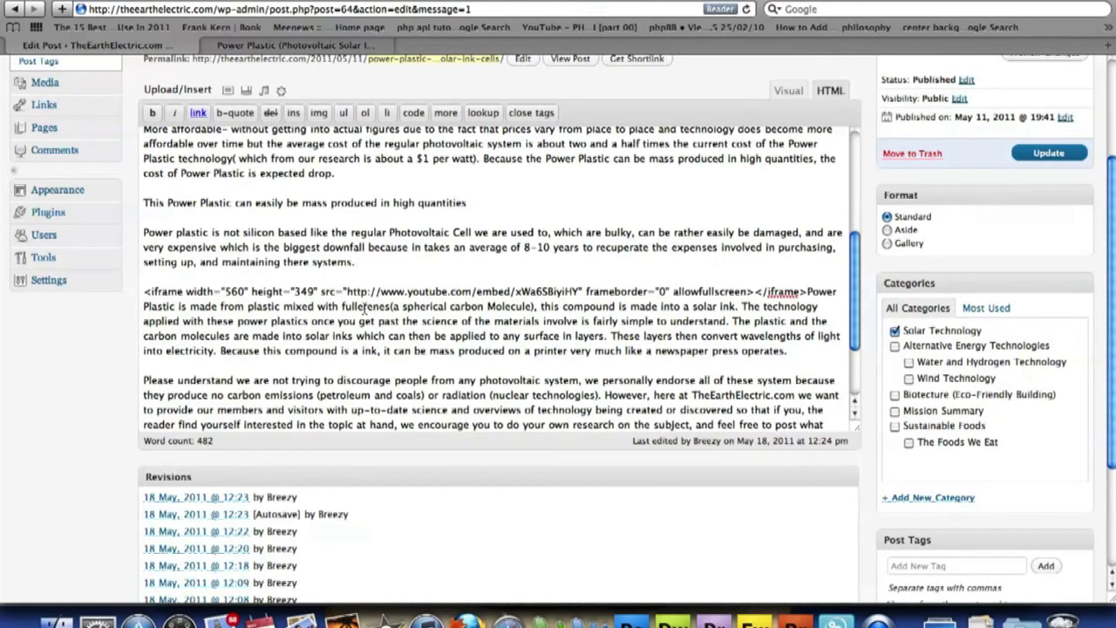
In the HTML editor, add align="right" to the second iframe and resize it to 360 by 249
{"action": "left_click", "coordinate": [318, 292]}
{"action": "type", "text": "align"}
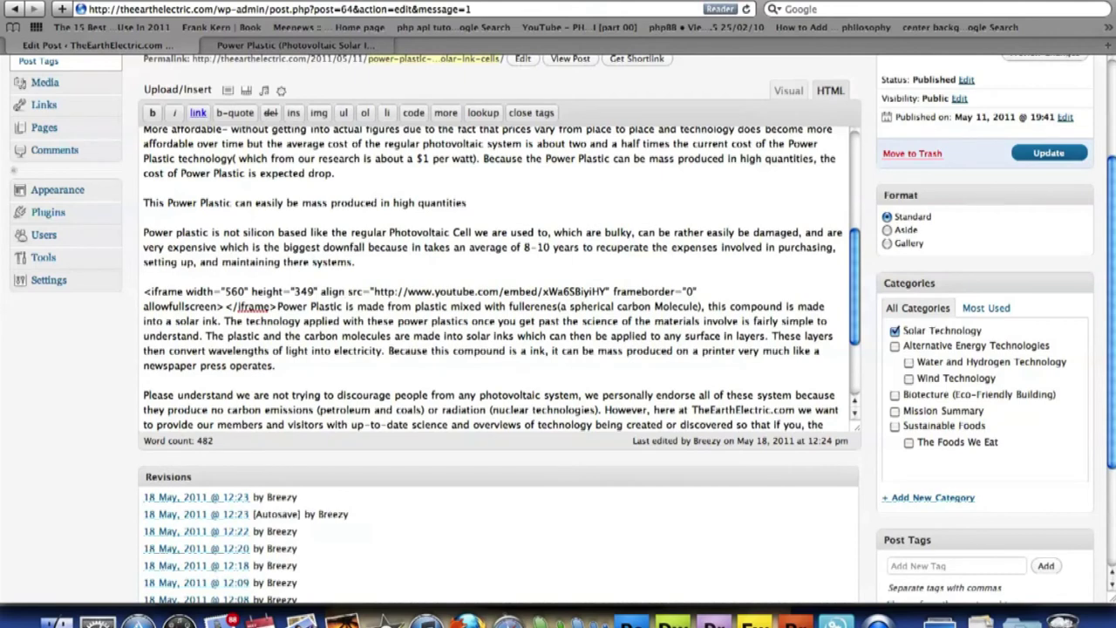
{"action": "type", "text": "=\"right\""}
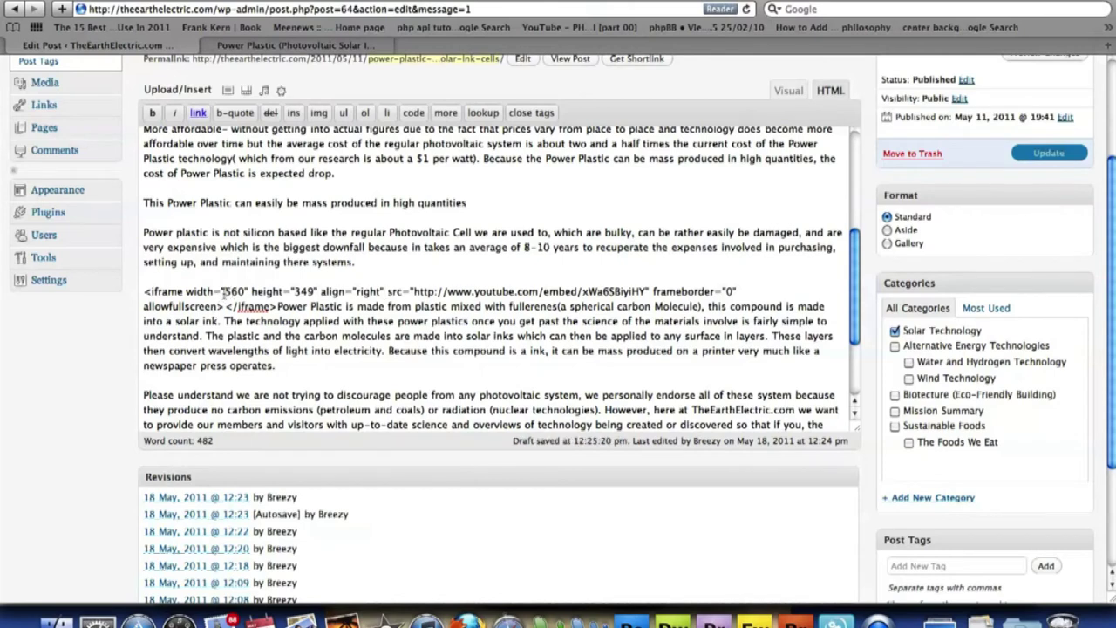
{"action": "left_click_drag", "start_coordinate": [224, 291], "coordinate": [230, 293]}
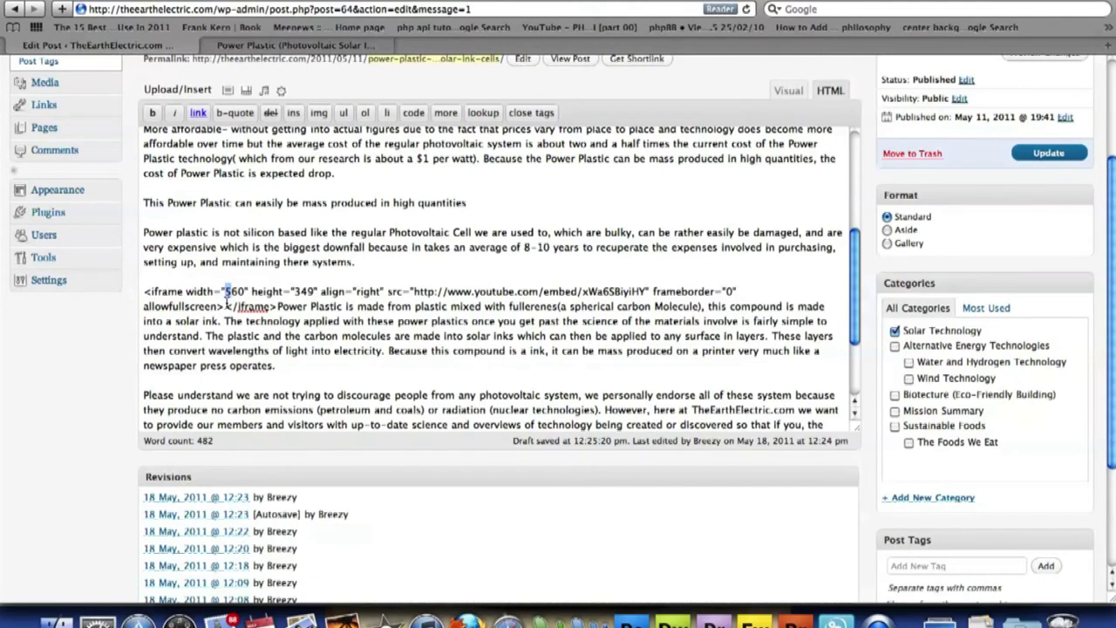
{"action": "type", "text": "3"}
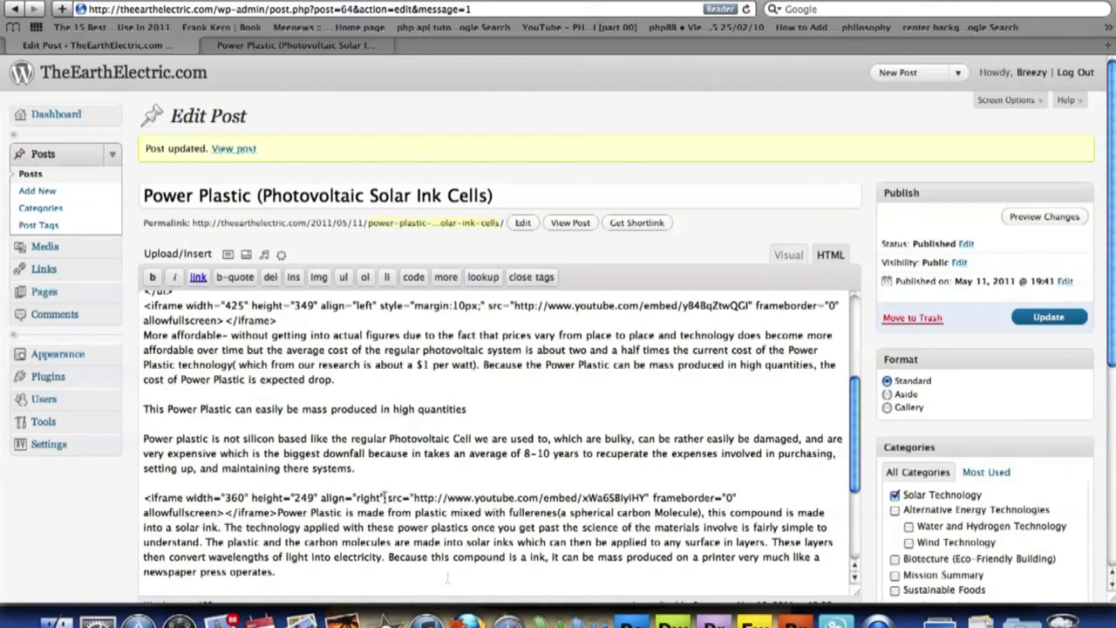
Add style="margin:10px;" to the second iframe and update the post
{"action": "type", "text": "style"}
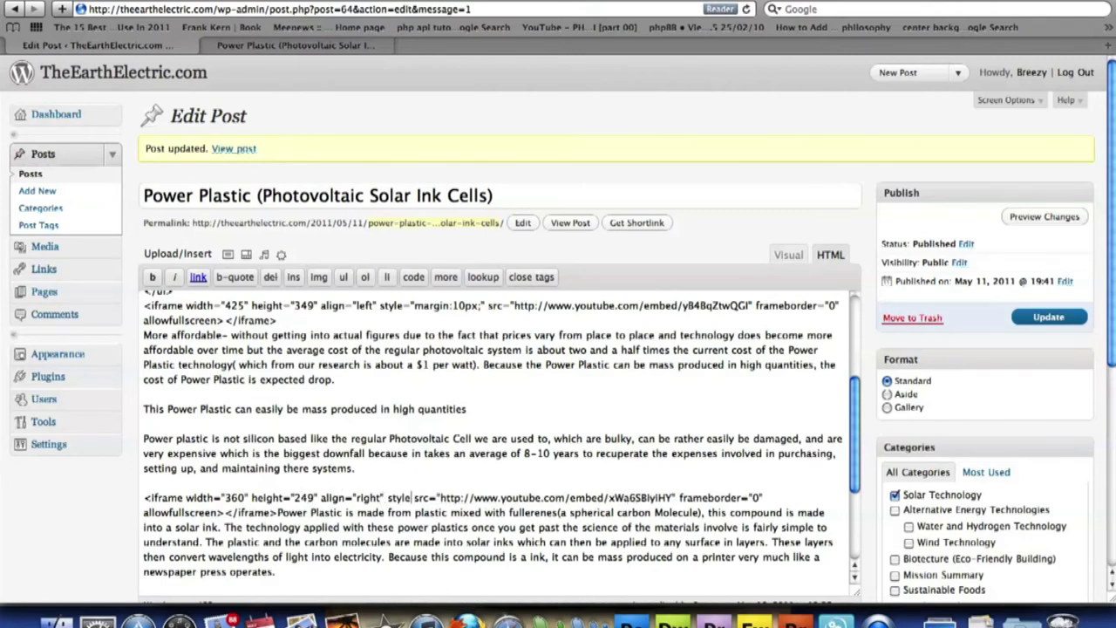
{"action": "type", "text": "=\"mar"}
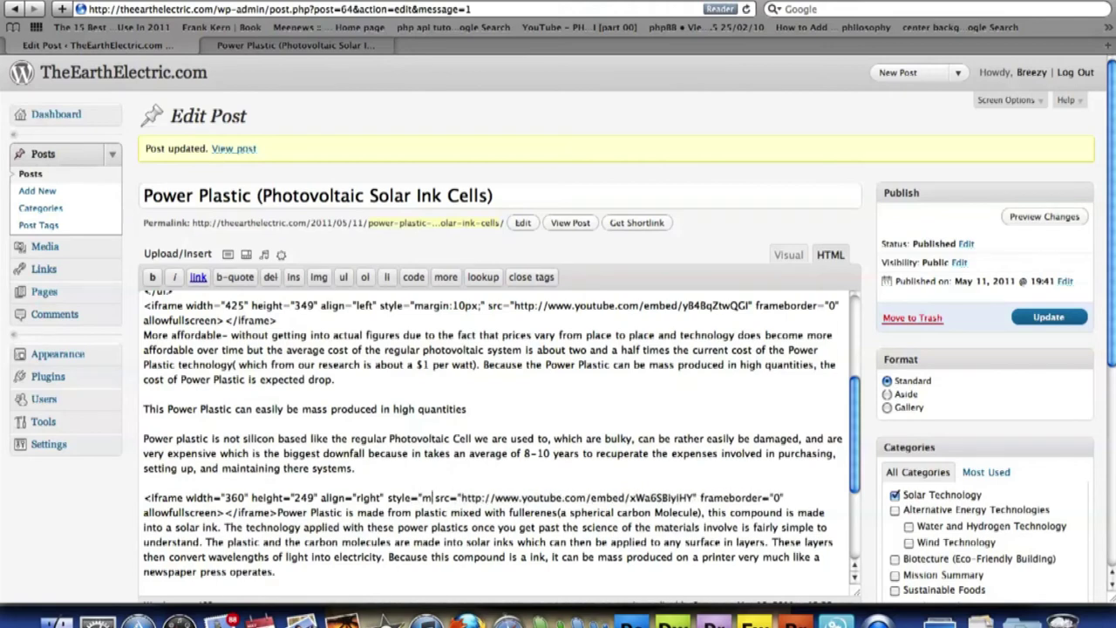
{"action": "type", "text": "gin:1"}
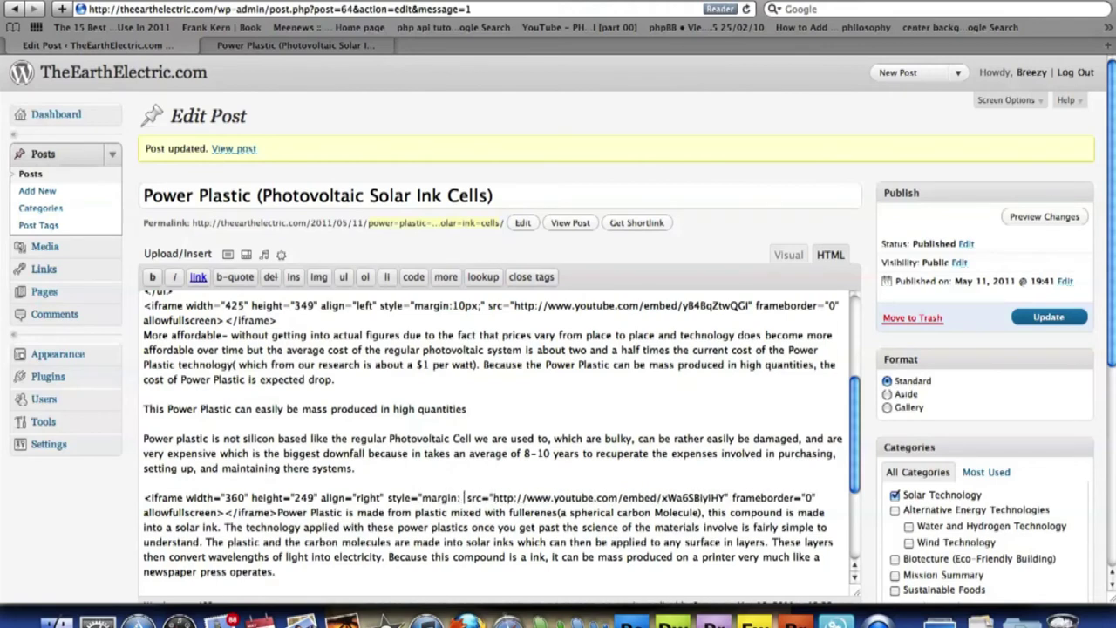
{"action": "type", "text": "0p"}
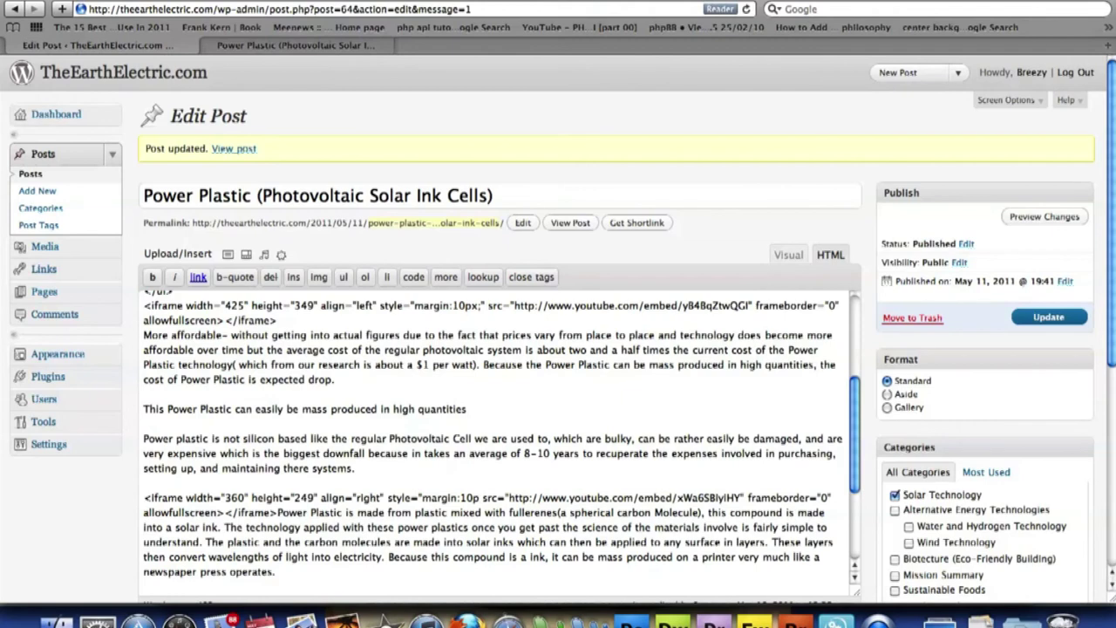
{"action": "type", "text": "x;\" src="}
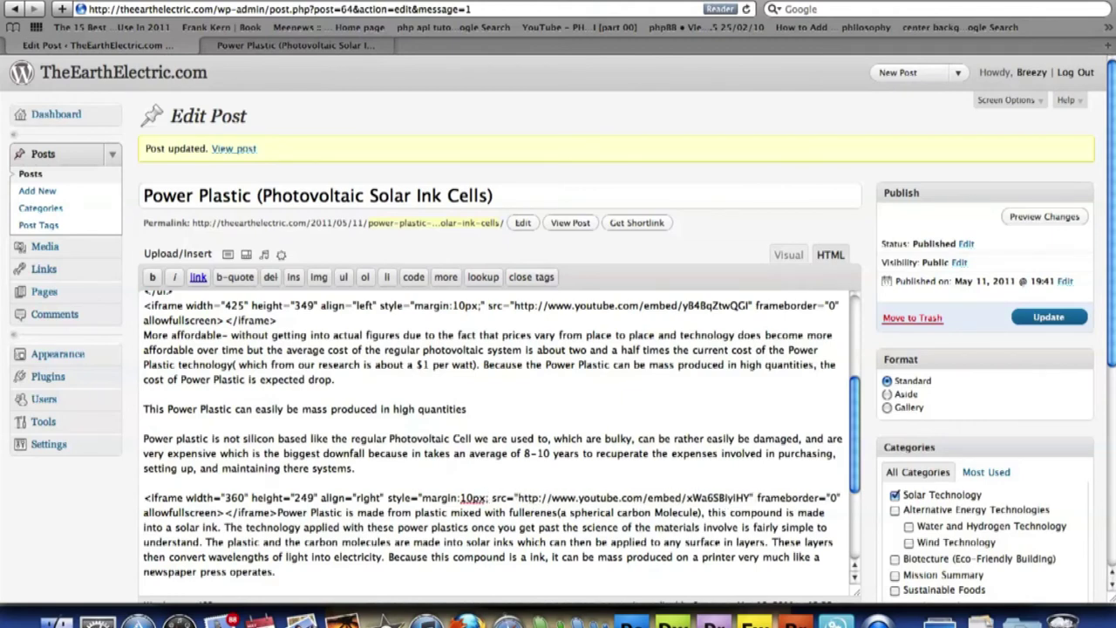
{"action": "type", "text": "\""}
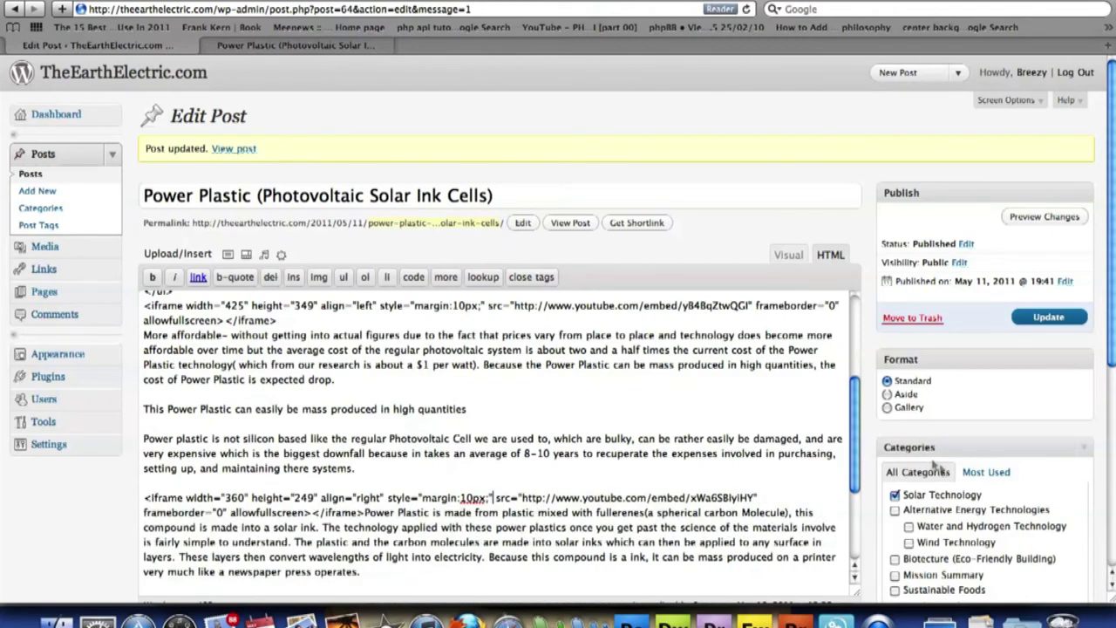
{"action": "left_click", "coordinate": [1051, 318]}
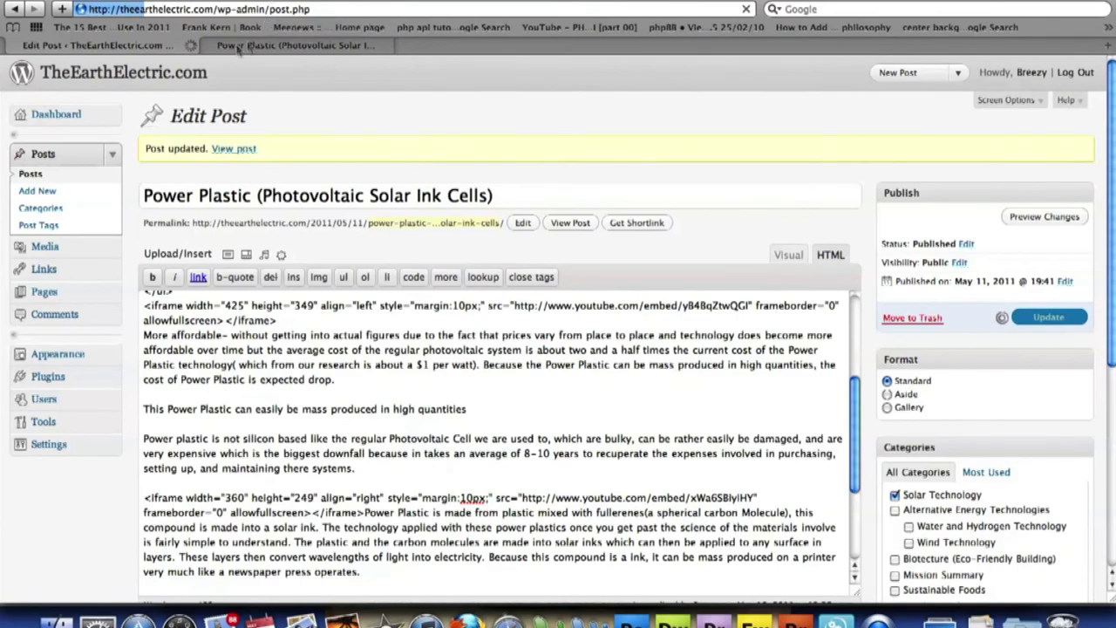
{"action": "left_click", "coordinate": [248, 46]}
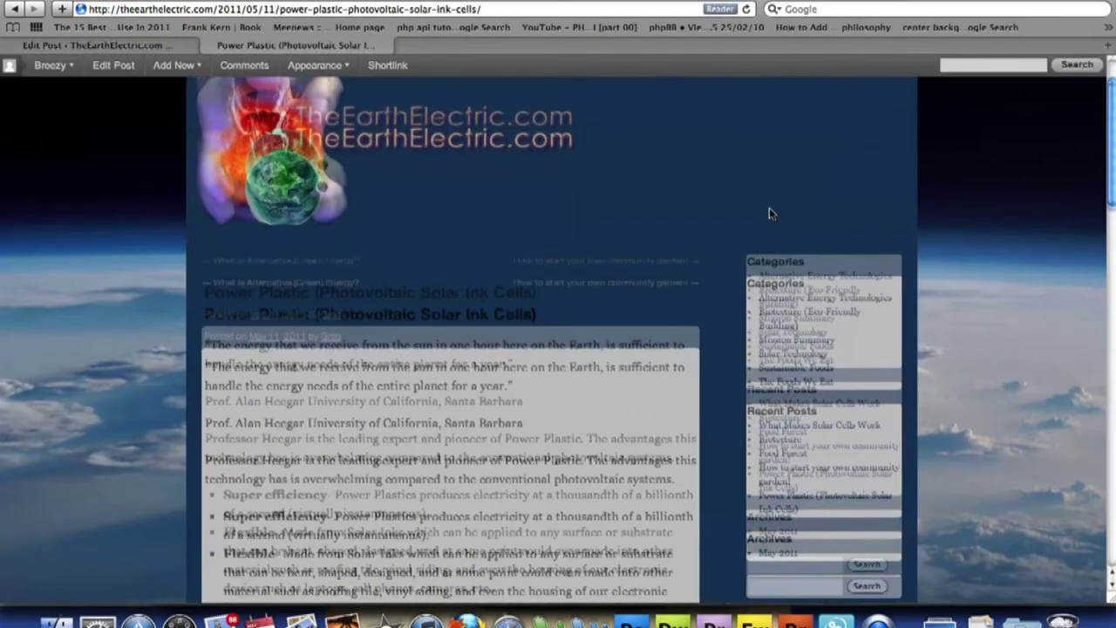
Scroll through the live Power Plastic post to check text wrapping beside both videos, then return to the top
{"action": "scroll", "coordinate": [769, 213], "scroll_direction": "down", "scroll_amount": 10}
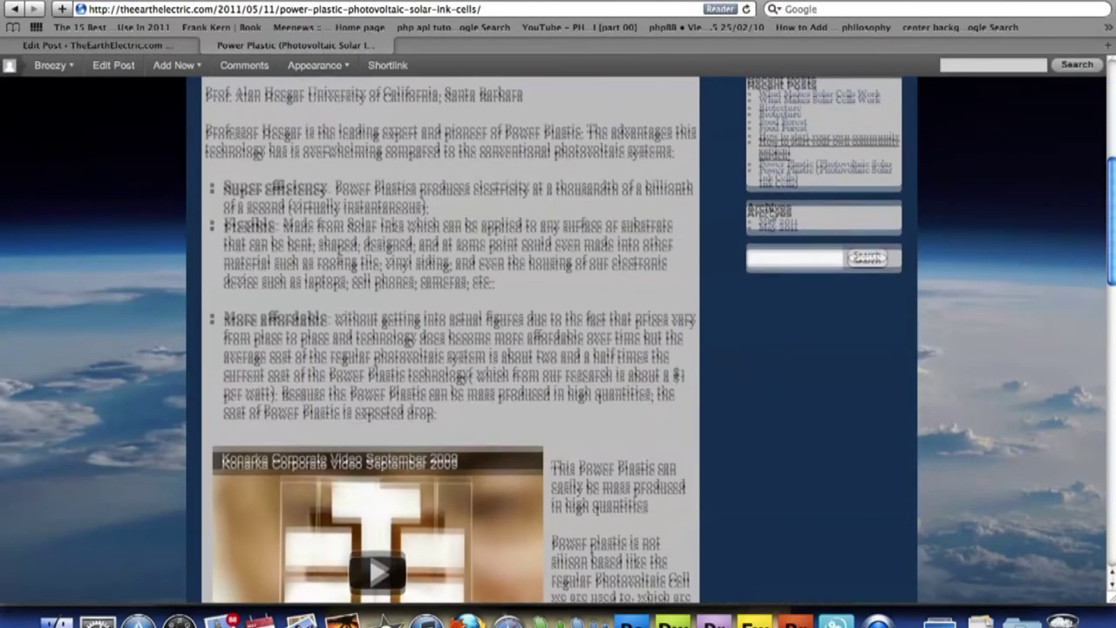
{"action": "scroll", "coordinate": [210, 197], "scroll_direction": "down", "scroll_amount": 3}
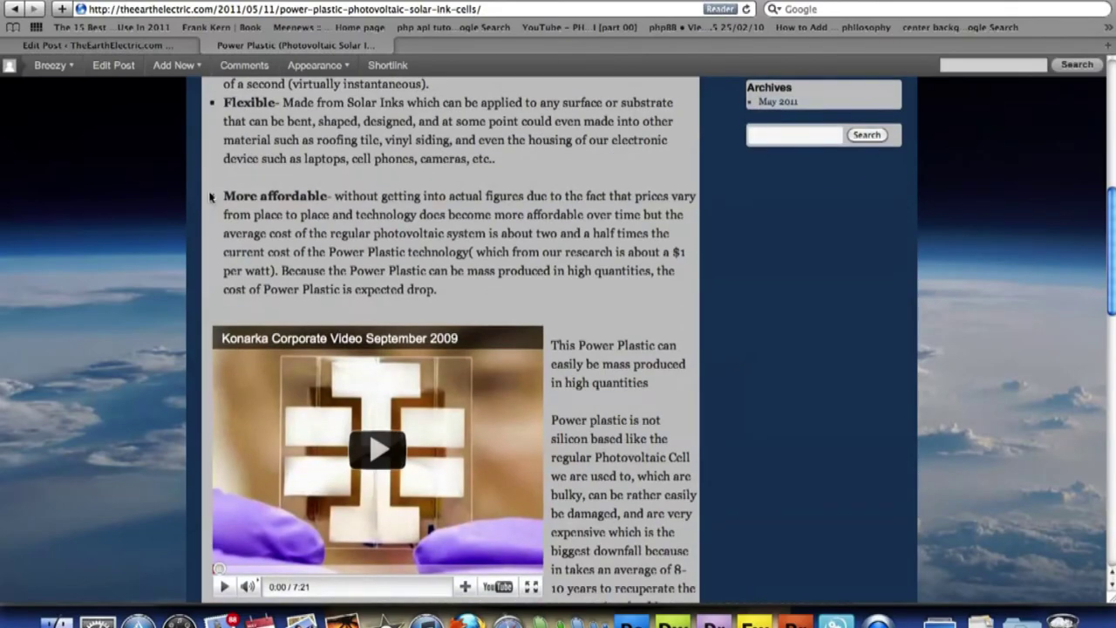
{"action": "left_click_drag", "start_coordinate": [211, 197], "coordinate": [689, 292]}
{"action": "left_click", "coordinate": [678, 269]}
{"action": "scroll", "coordinate": [678, 273], "scroll_direction": "down", "scroll_amount": 2}
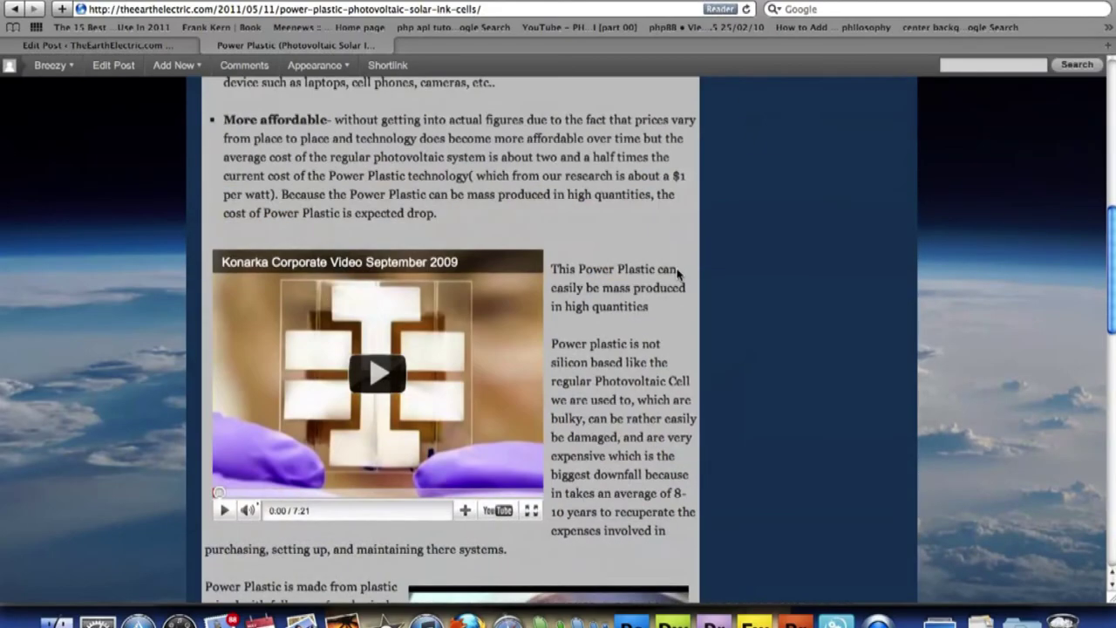
{"action": "scroll", "coordinate": [677, 273], "scroll_direction": "down", "scroll_amount": 12}
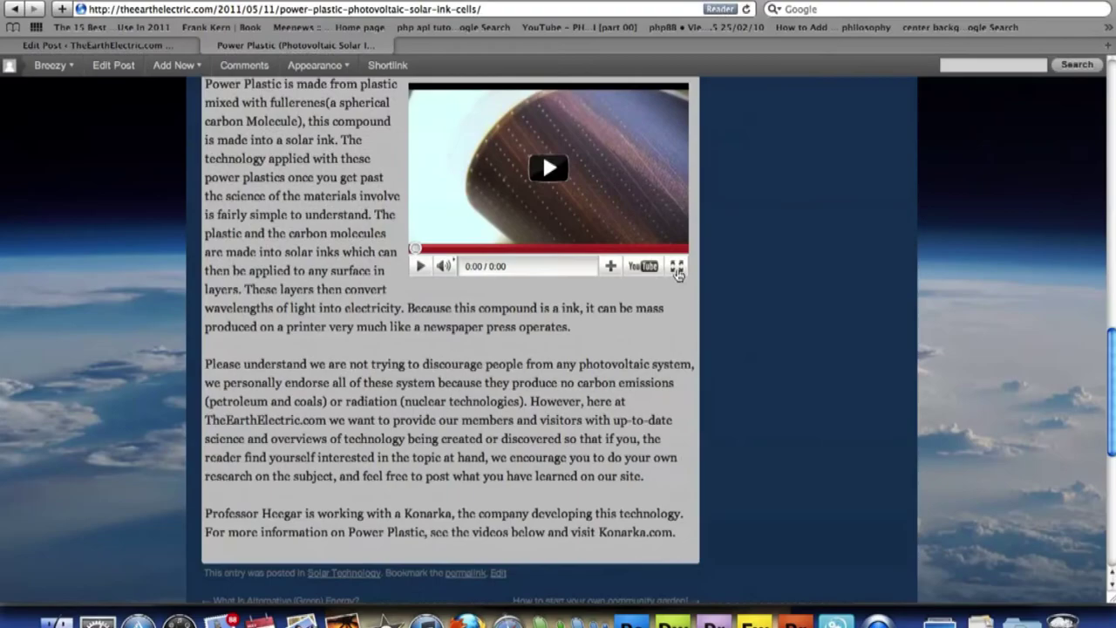
{"action": "scroll", "coordinate": [678, 273], "scroll_direction": "down", "scroll_amount": 3}
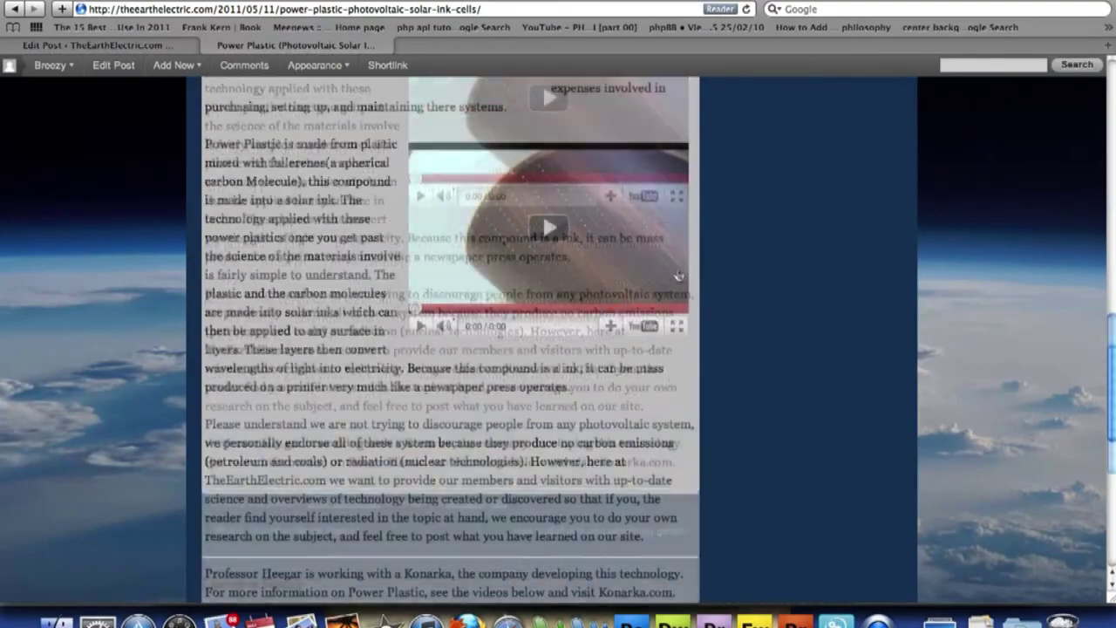
{"action": "scroll", "coordinate": [677, 276], "scroll_direction": "up", "scroll_amount": 15}
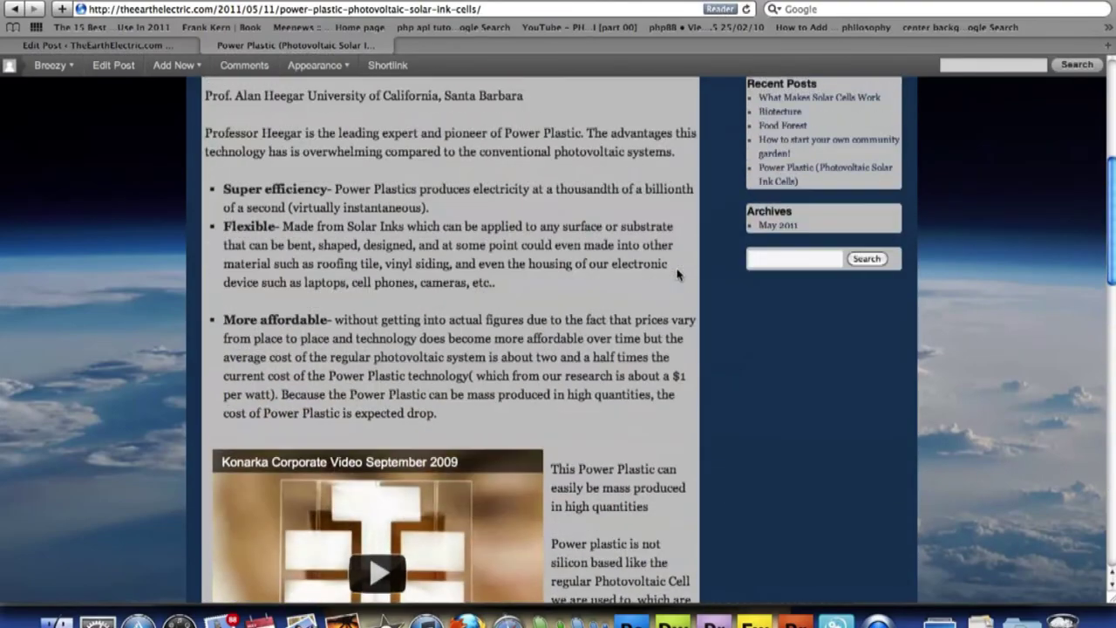
{"action": "scroll", "coordinate": [677, 275], "scroll_direction": "up", "scroll_amount": 6}
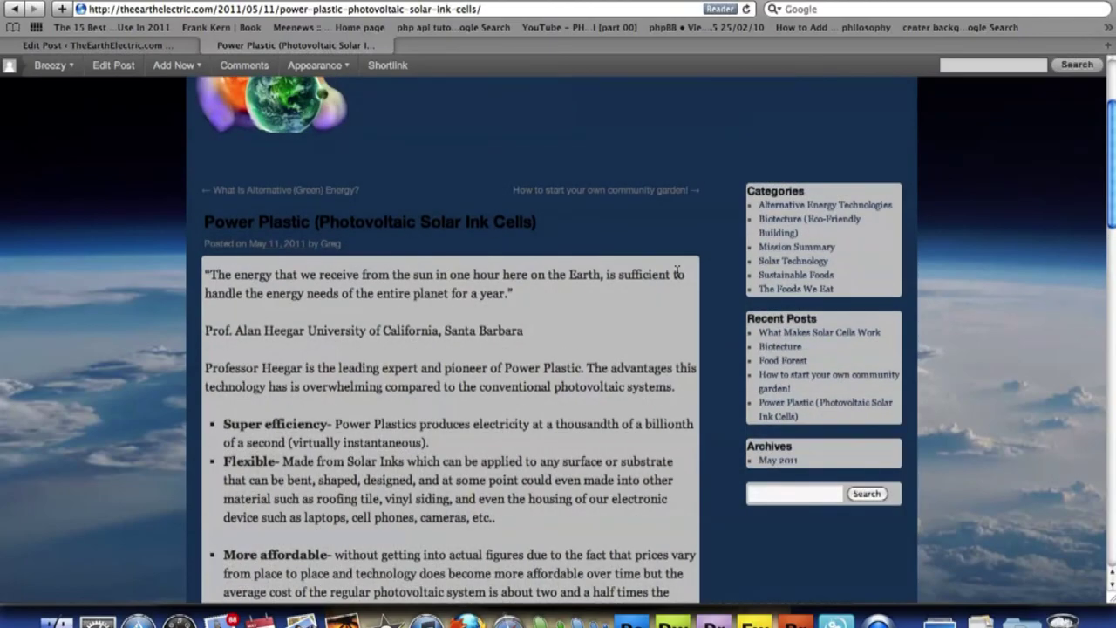
{"action": "scroll", "coordinate": [641, 323], "scroll_direction": "up", "scroll_amount": 4}
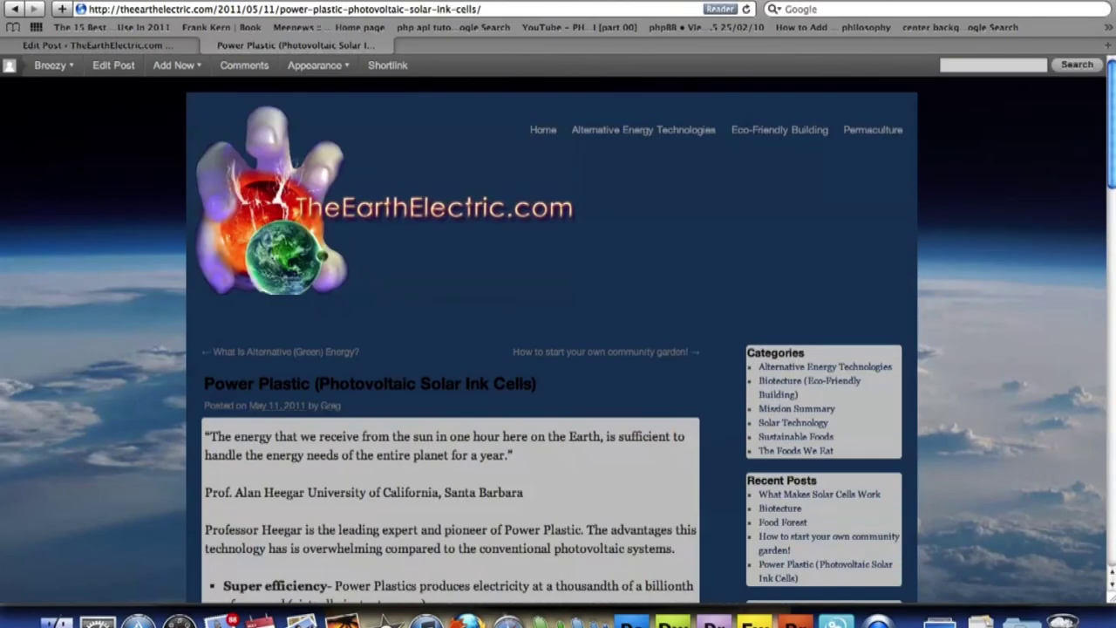